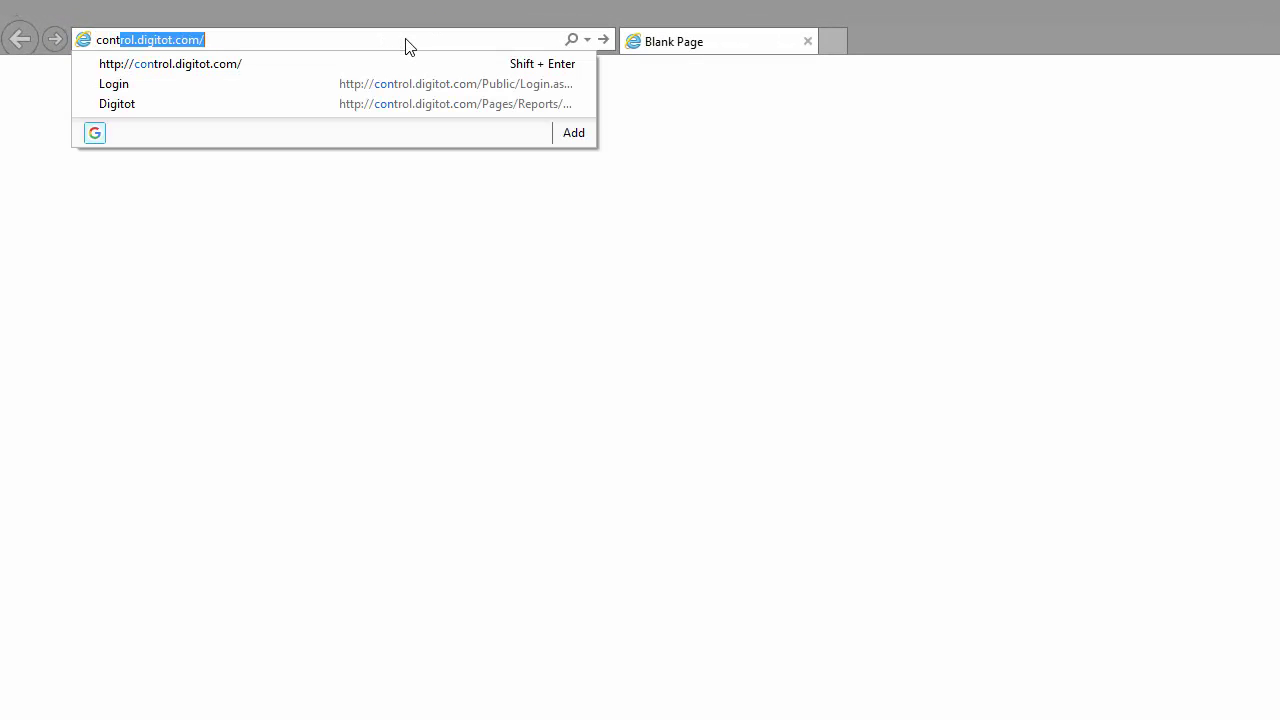
Load control.digitot.com in Internet Explorer to reach the Digitot login page.
type("rol.digitot.co")
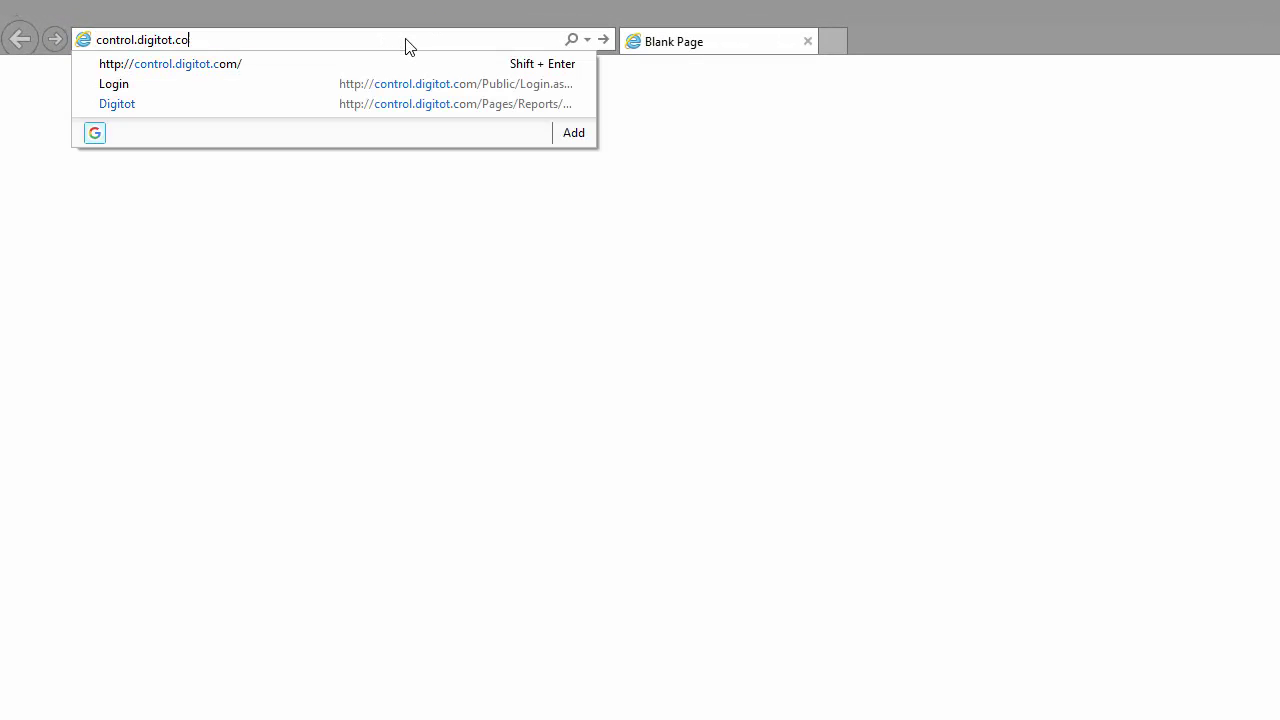
type("m")
key("Return")
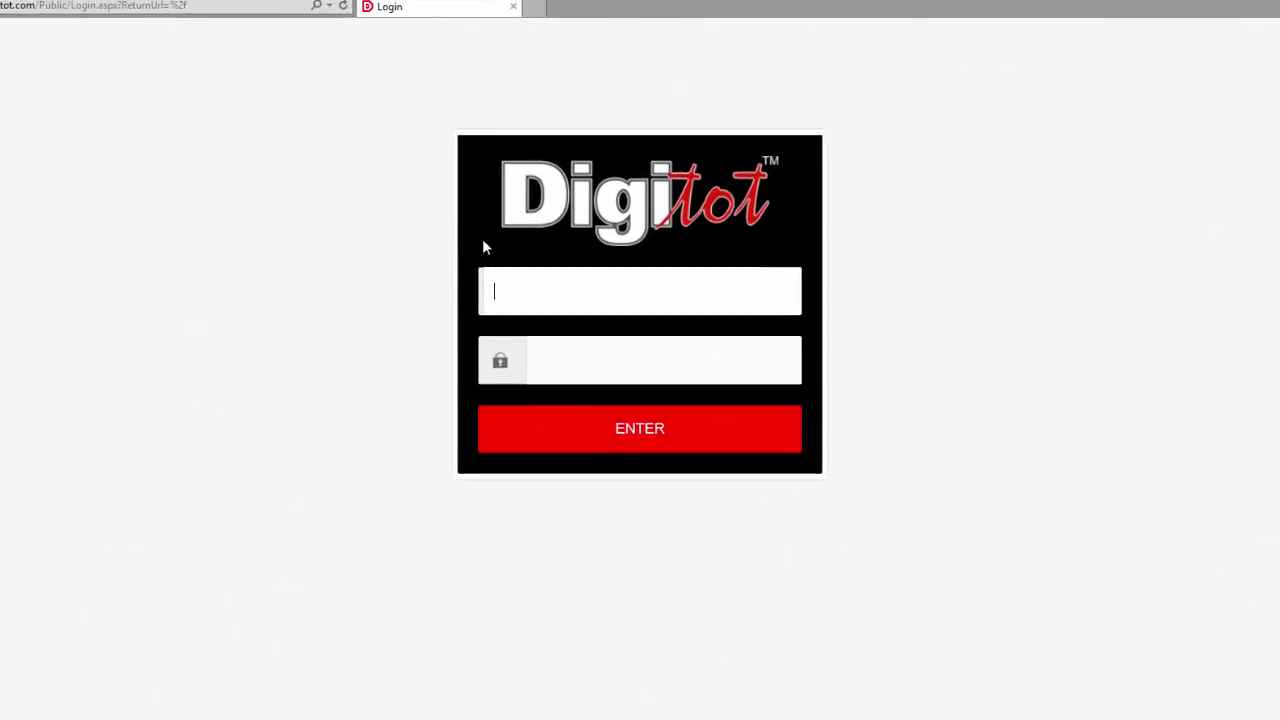
Sign in with the account username and password to reach Stock Reporting.
type("johndoe")
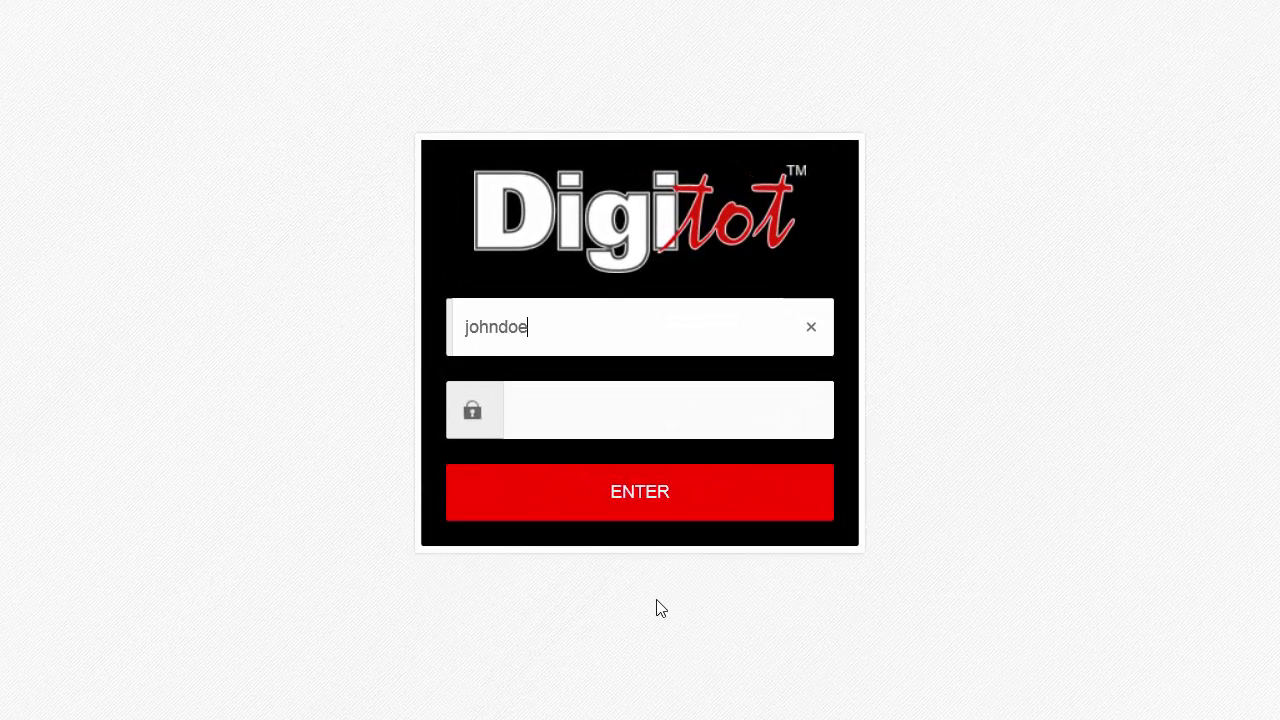
key("Tab")
type("******")
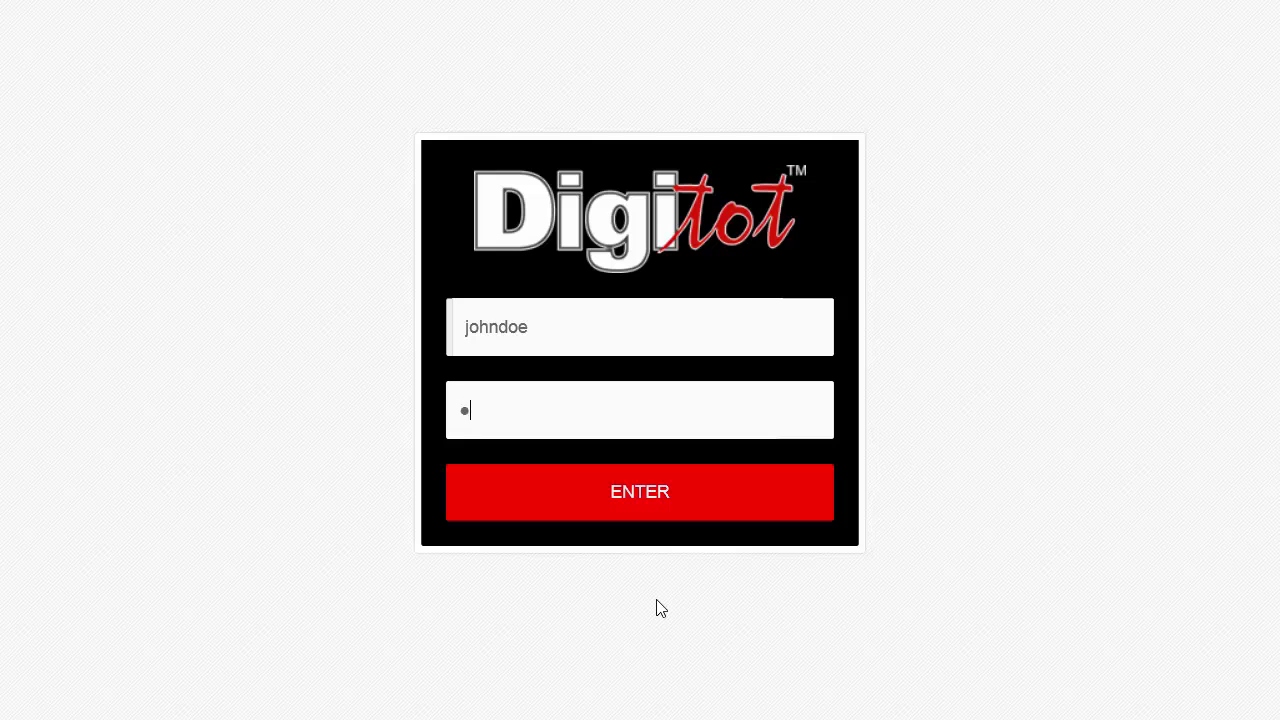
type("*")
left_click(651, 493)
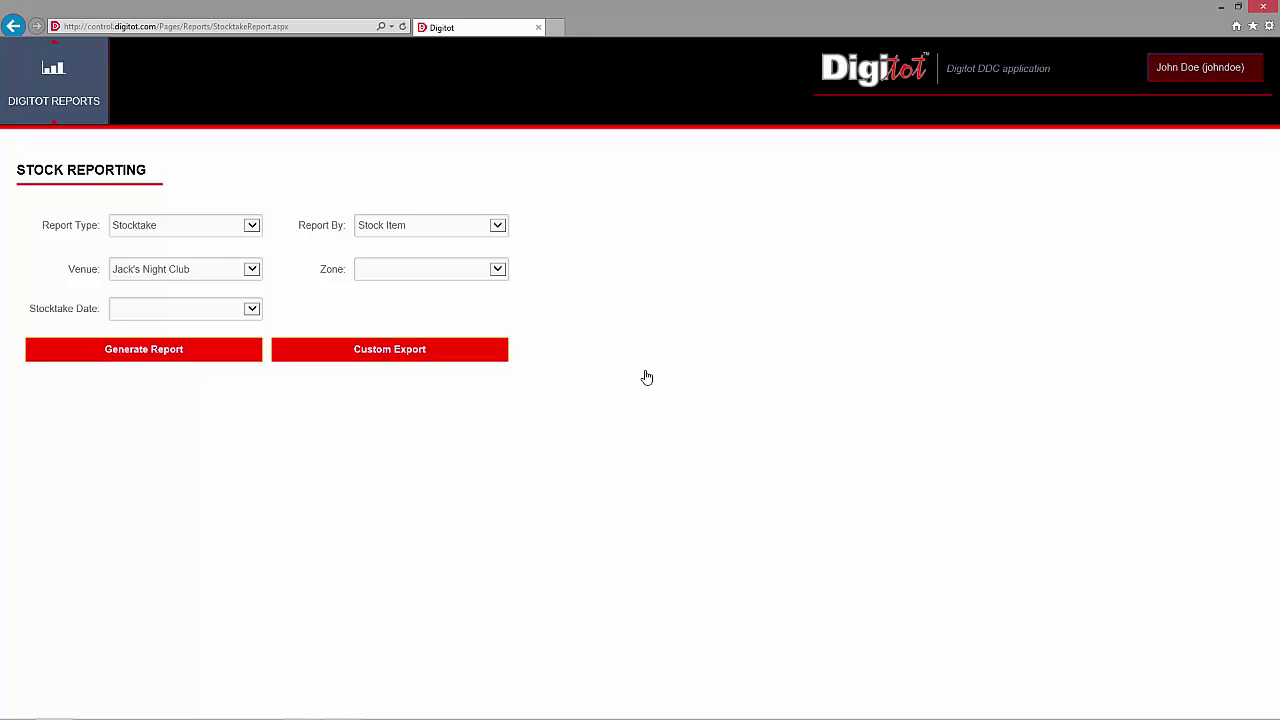
Change the Report Type from Stocktake to Dispensing.
left_click(245, 225)
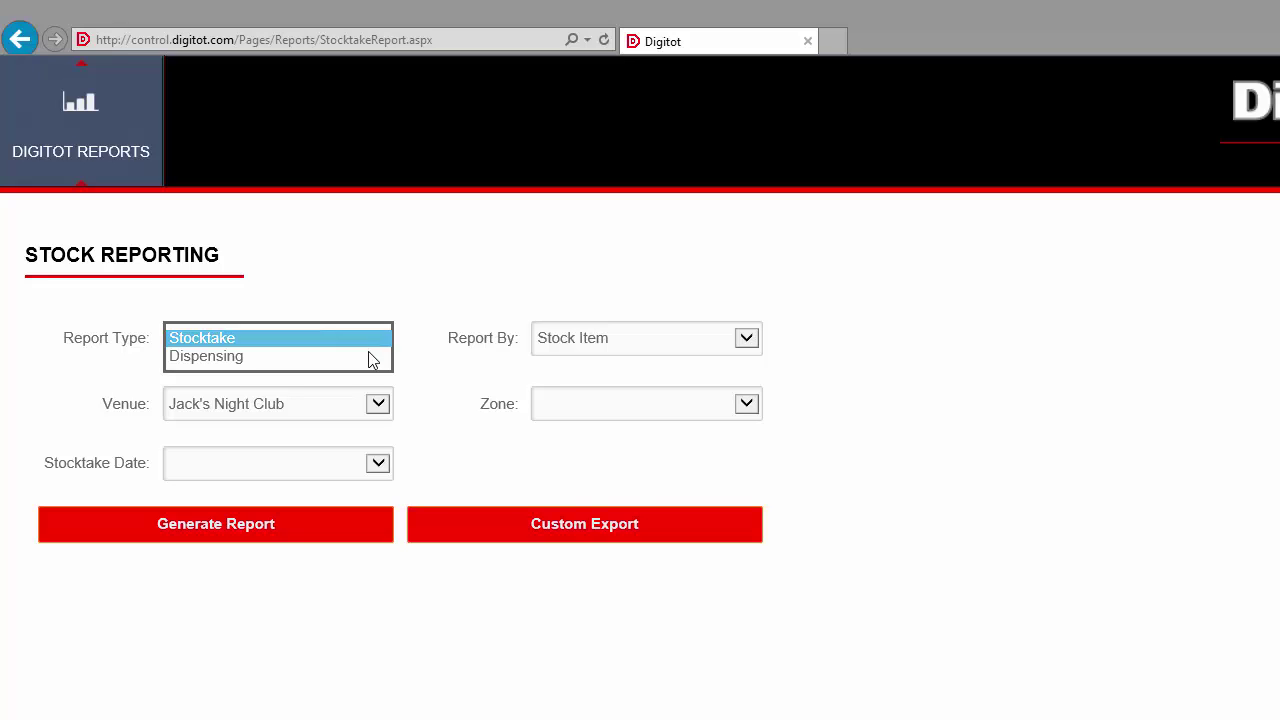
left_click(368, 357)
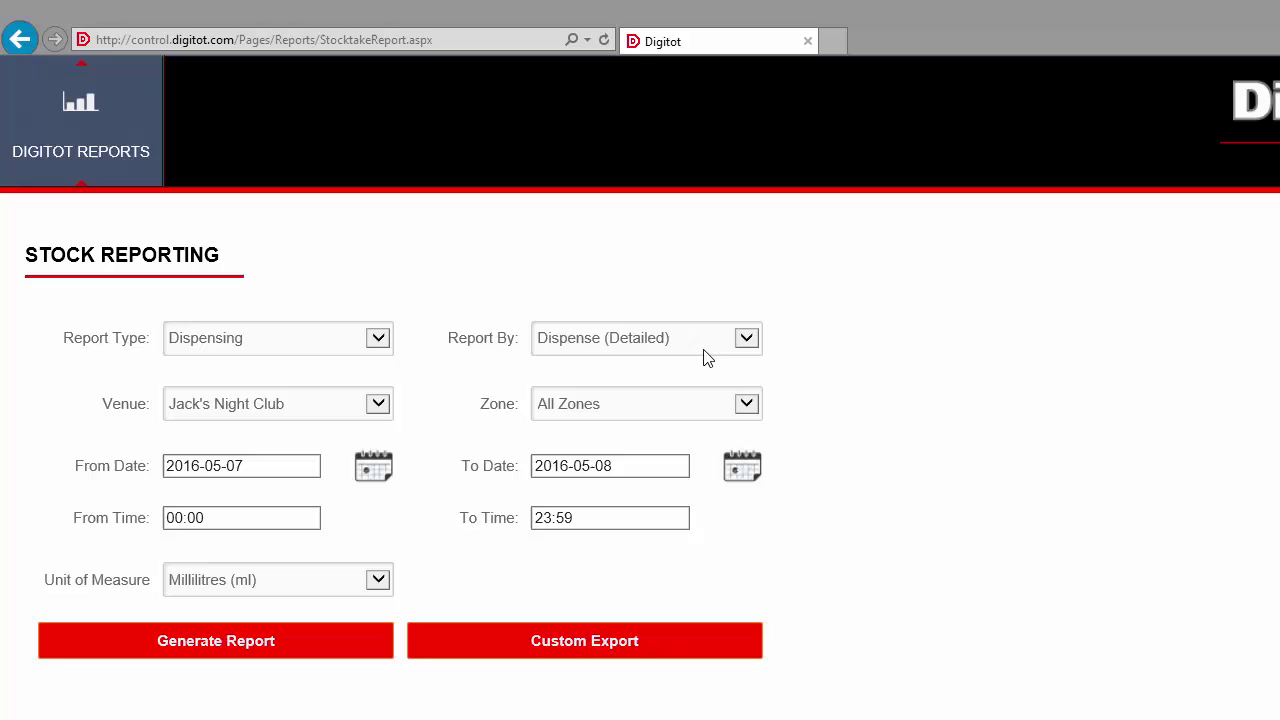
left_click(746, 339)
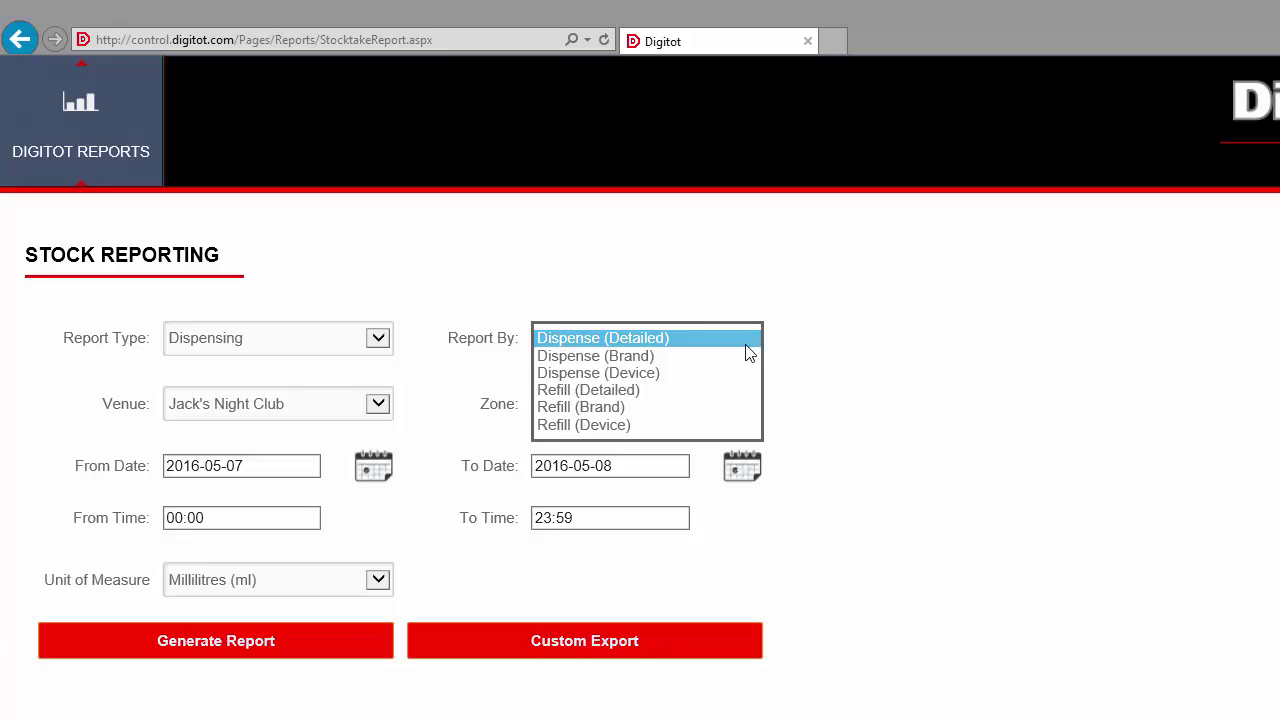
Report by Dispense (Brand) for venue Jack's Pub, keeping All Zones.
left_click(727, 357)
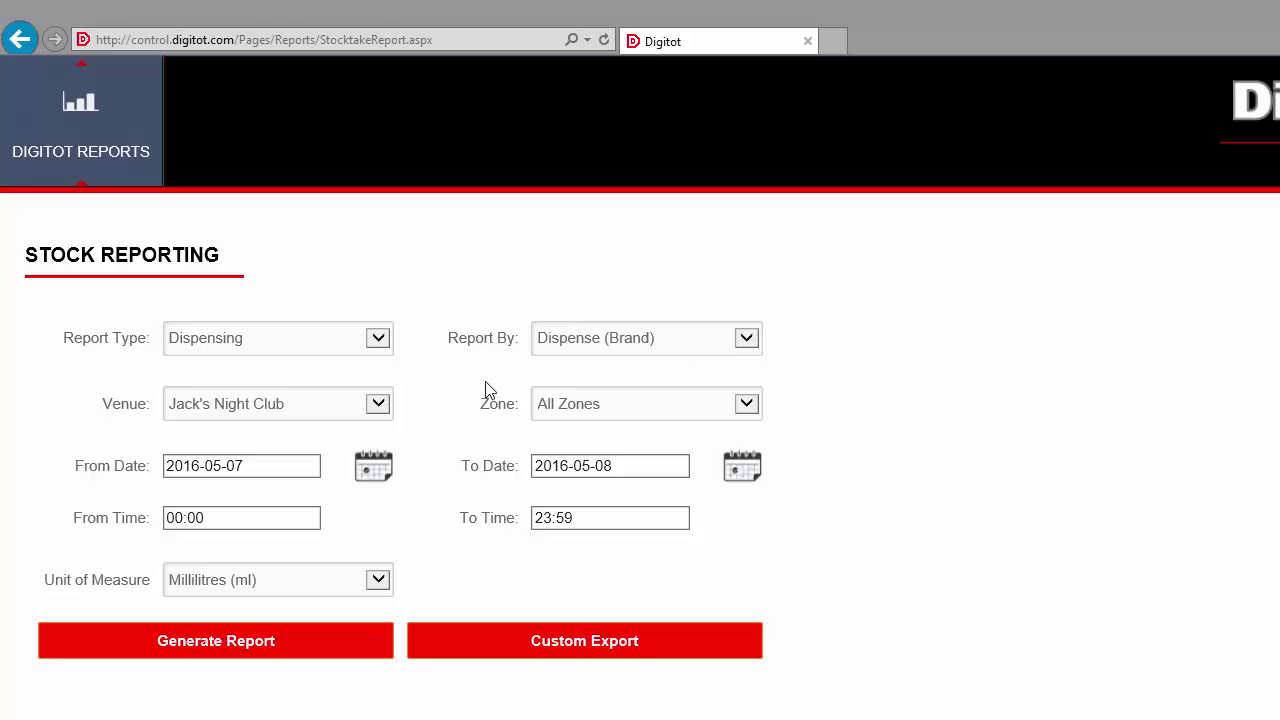
left_click(378, 405)
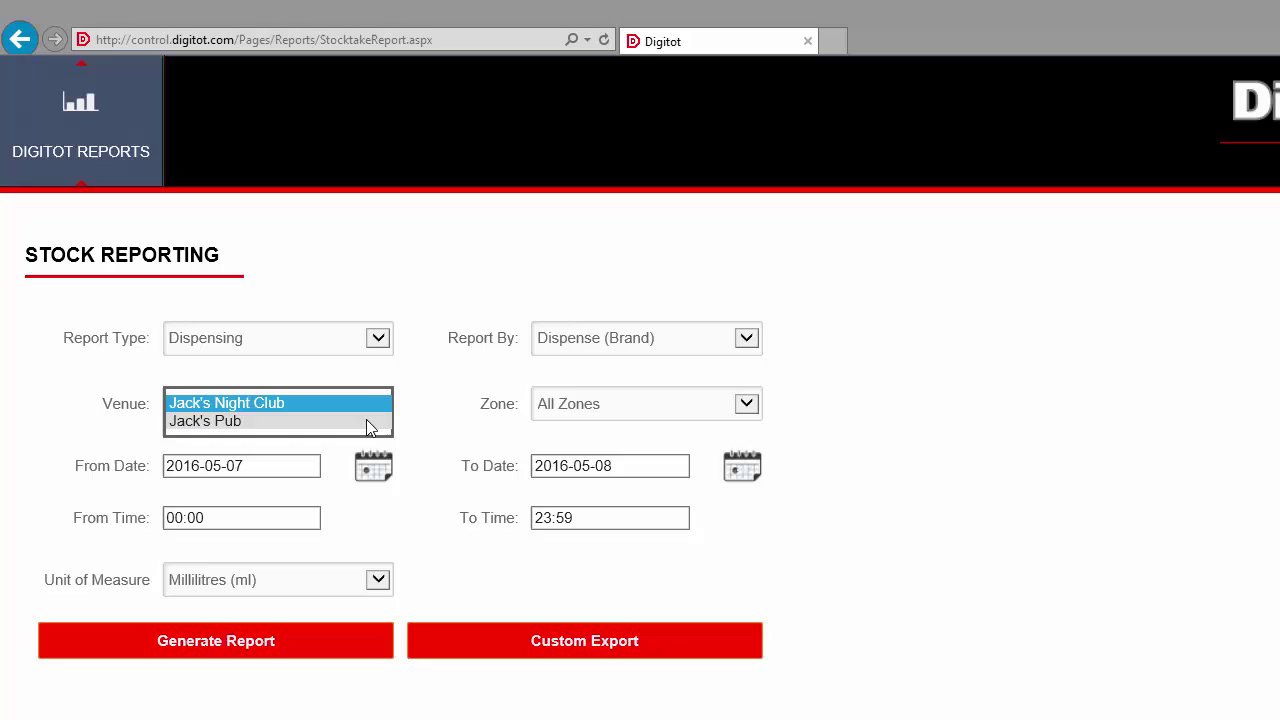
left_click(373, 424)
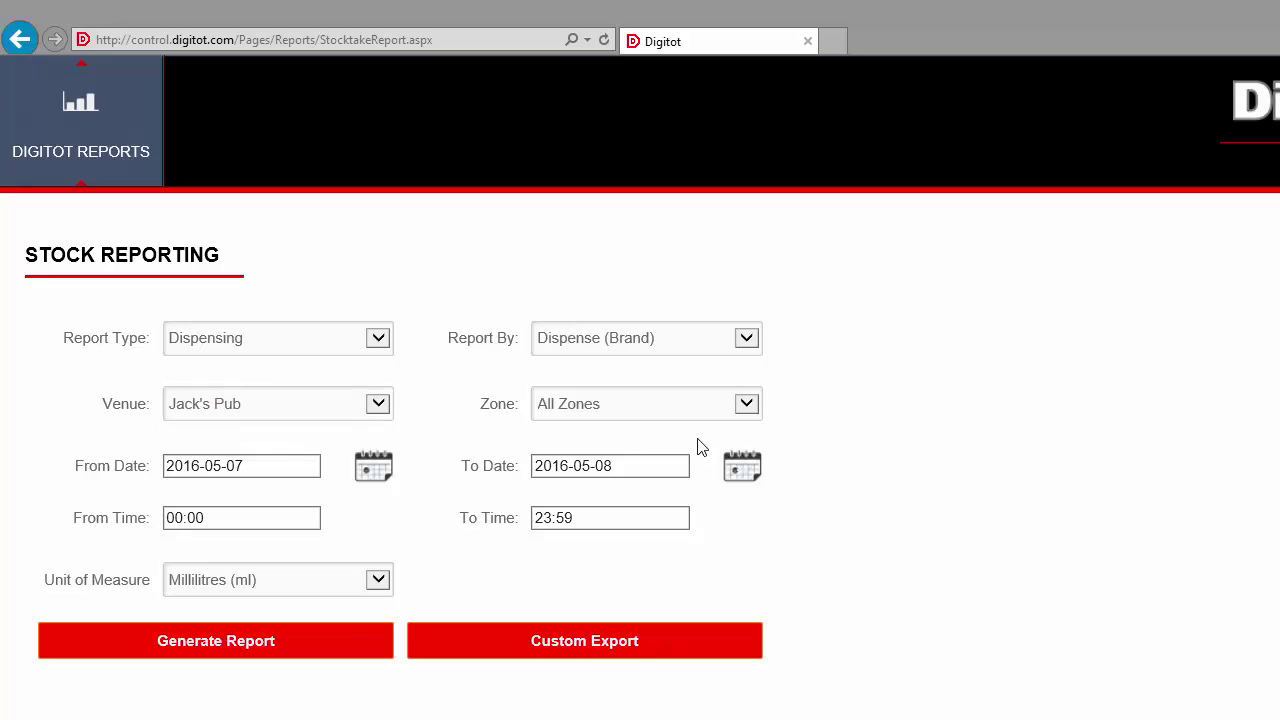
left_click(748, 404)
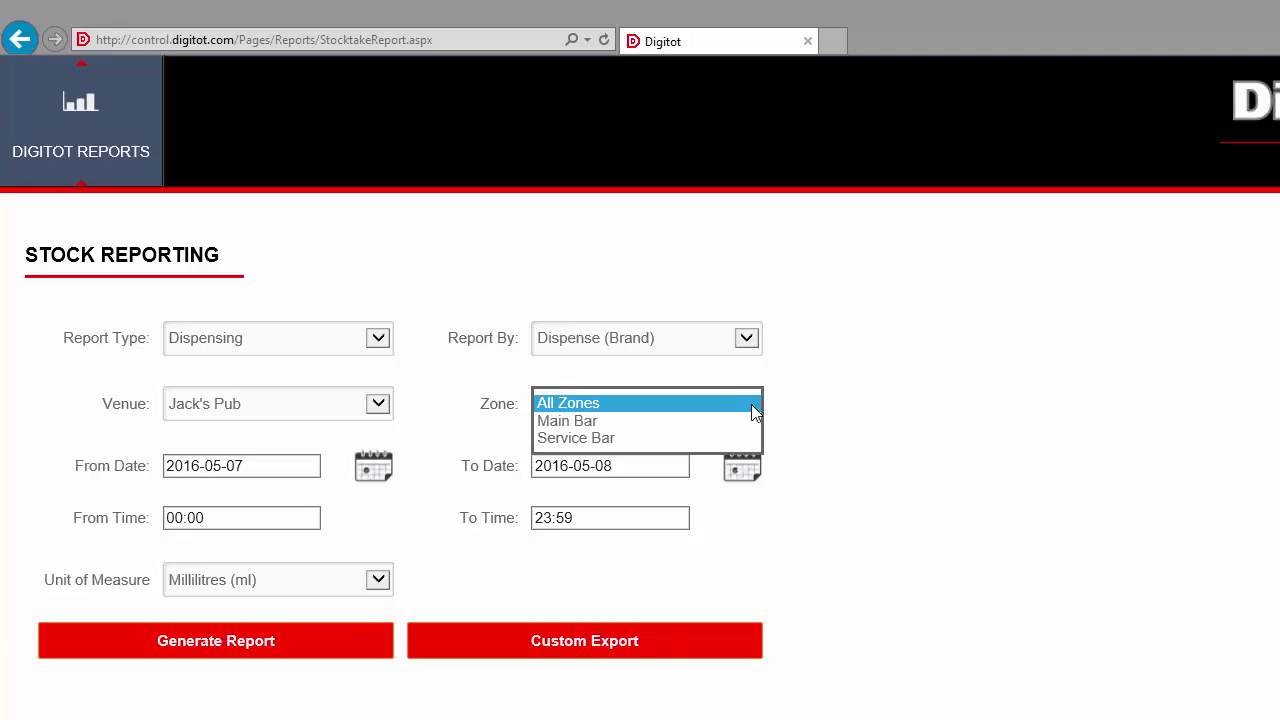
left_click(751, 404)
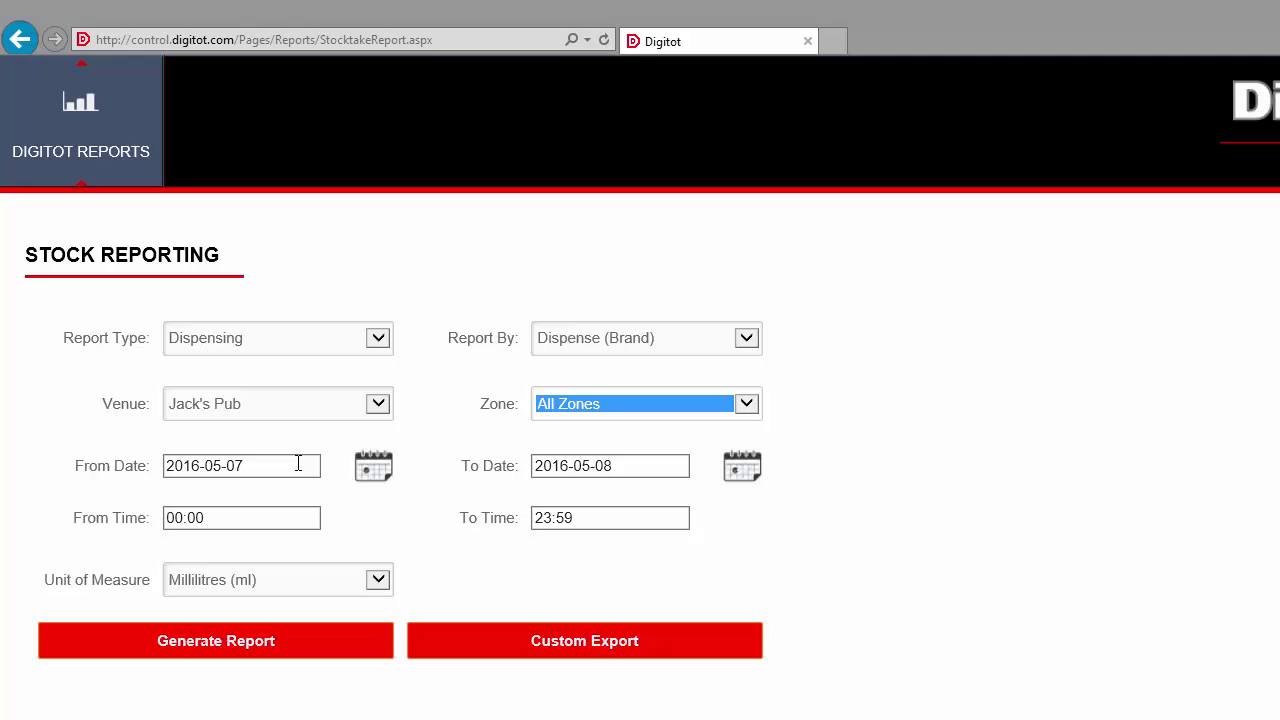
Set the dates from 2016-05-02 to 2016-05-03 and the unit to Tots (25ml).
left_click(294, 466)
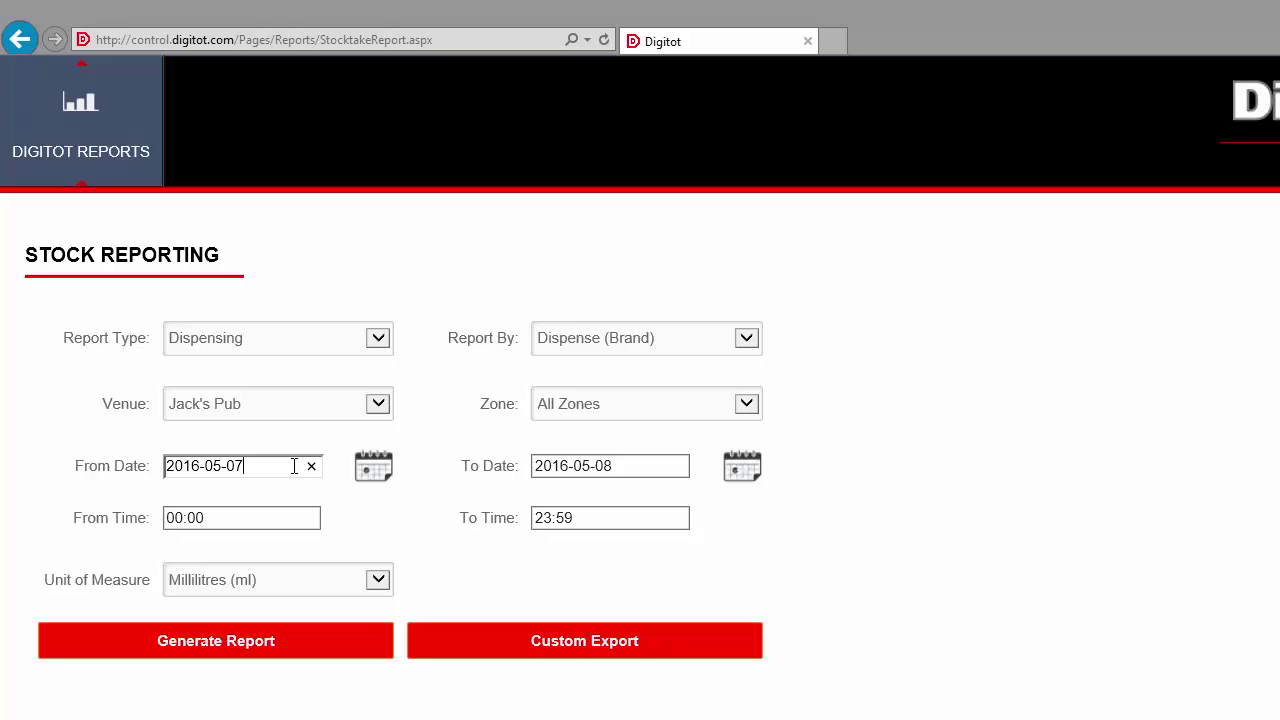
left_click(377, 474)
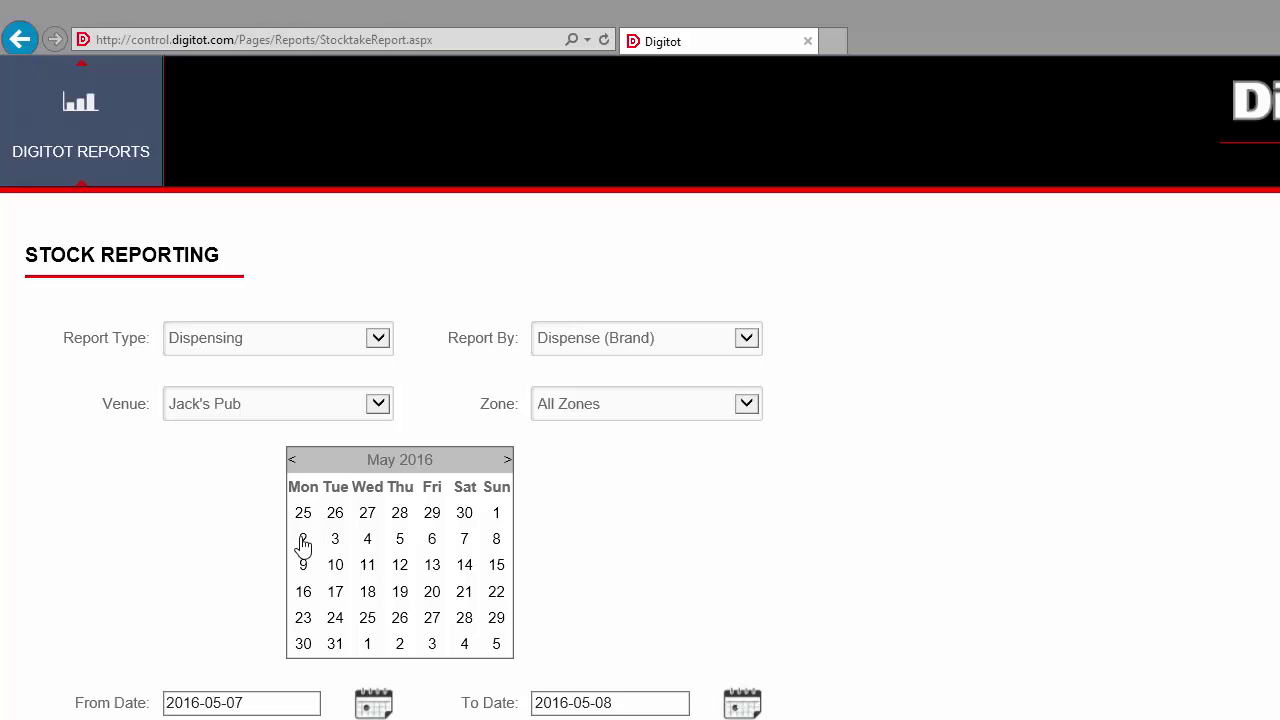
left_click(302, 540)
left_click(631, 466)
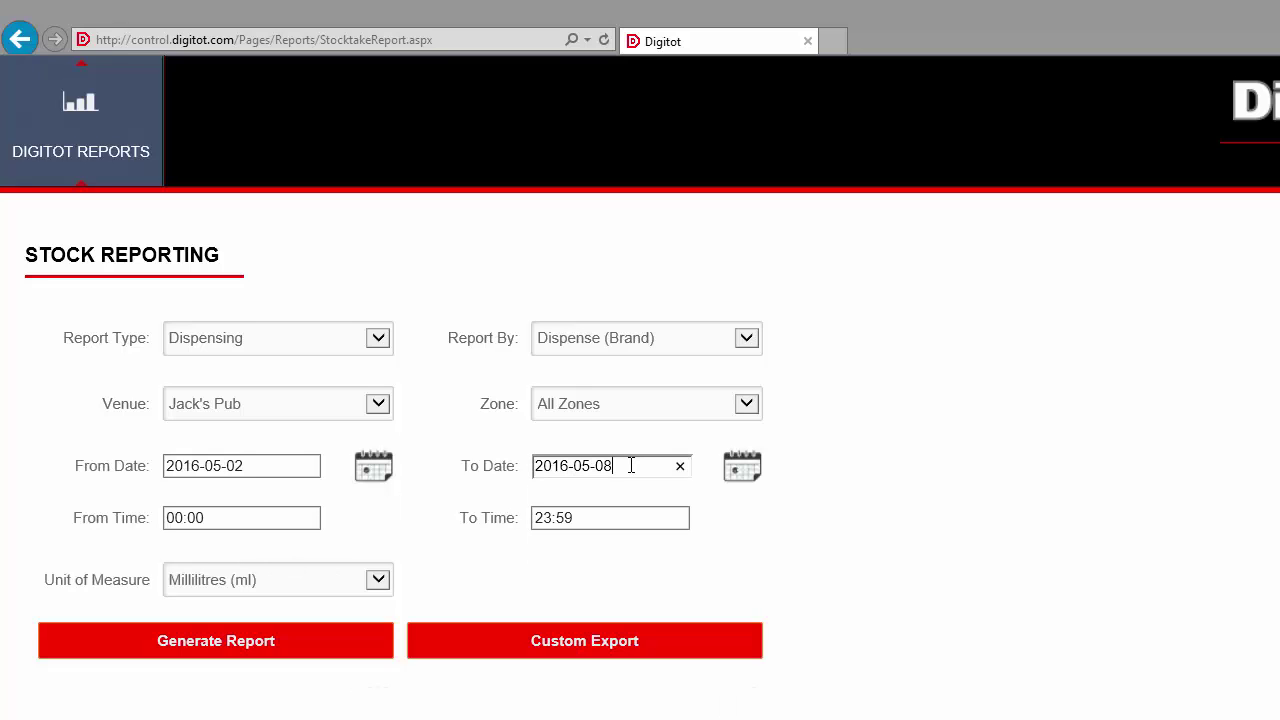
key("BackSpace")
type("3")
left_click(378, 582)
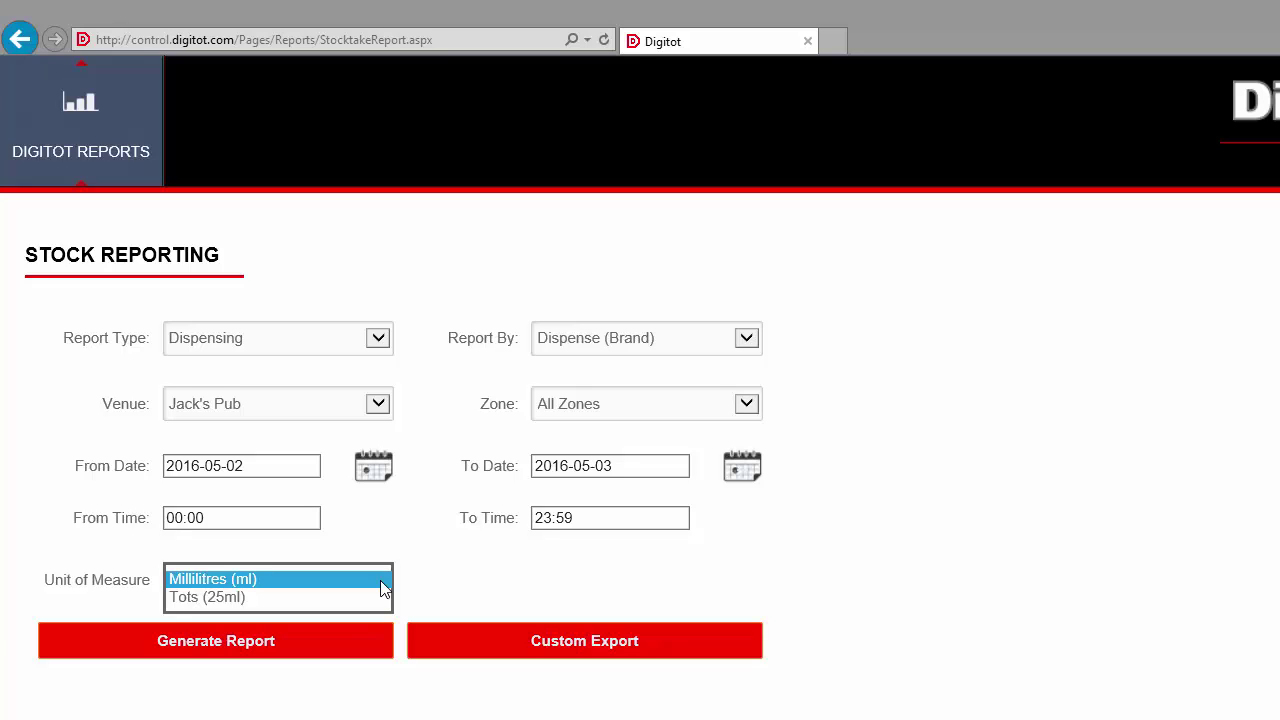
left_click(368, 600)
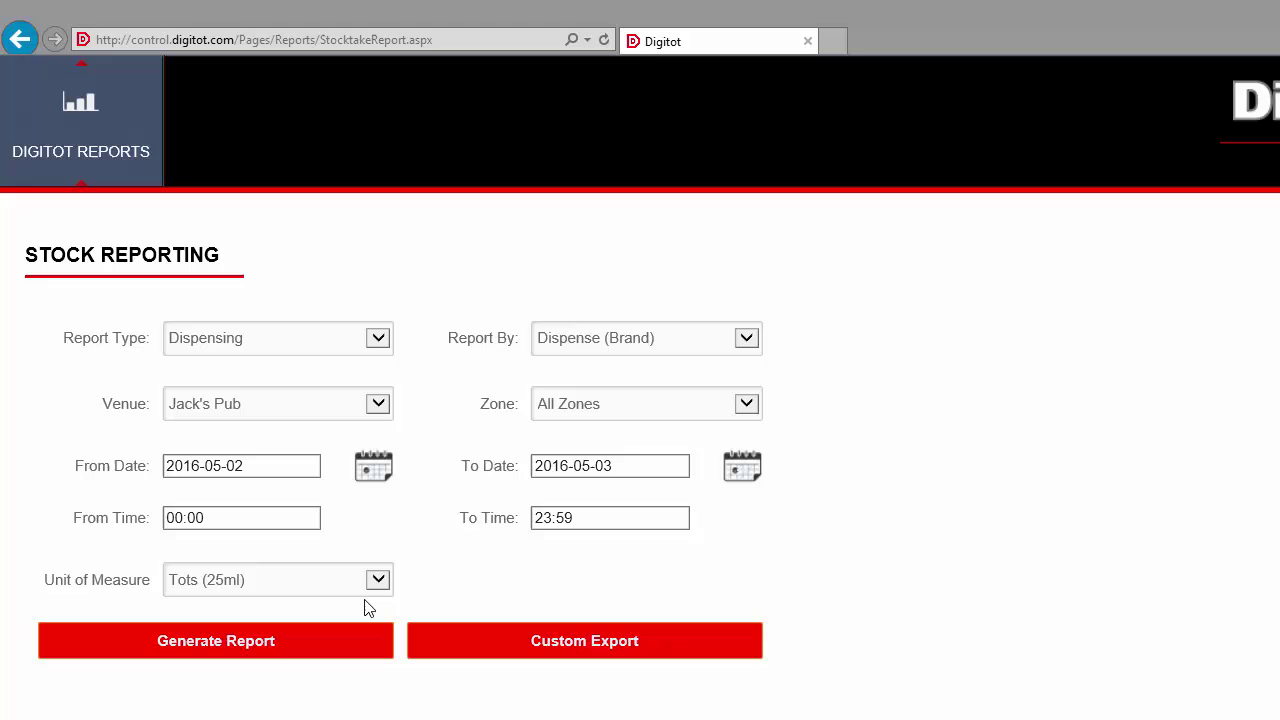
Generate the brand dispense report and scroll through its per-brand tot quantities.
left_click(337, 647)
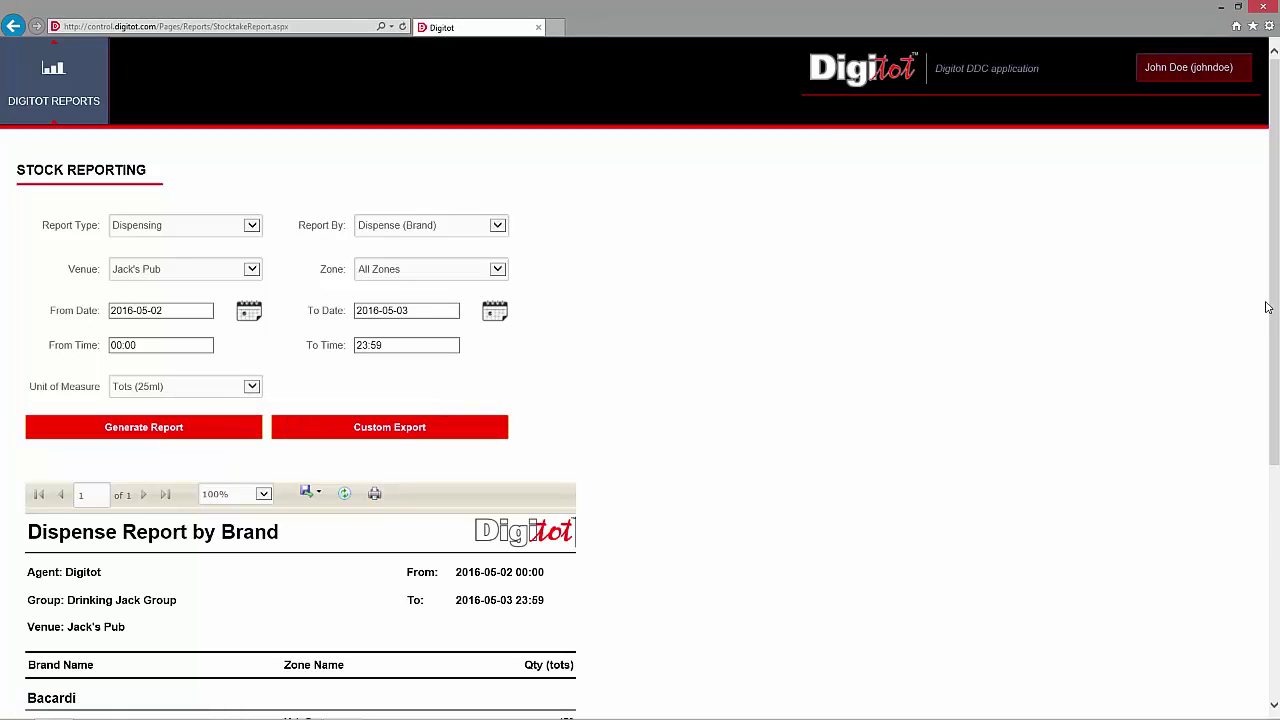
left_click_drag(1273, 307, 1277, 555)
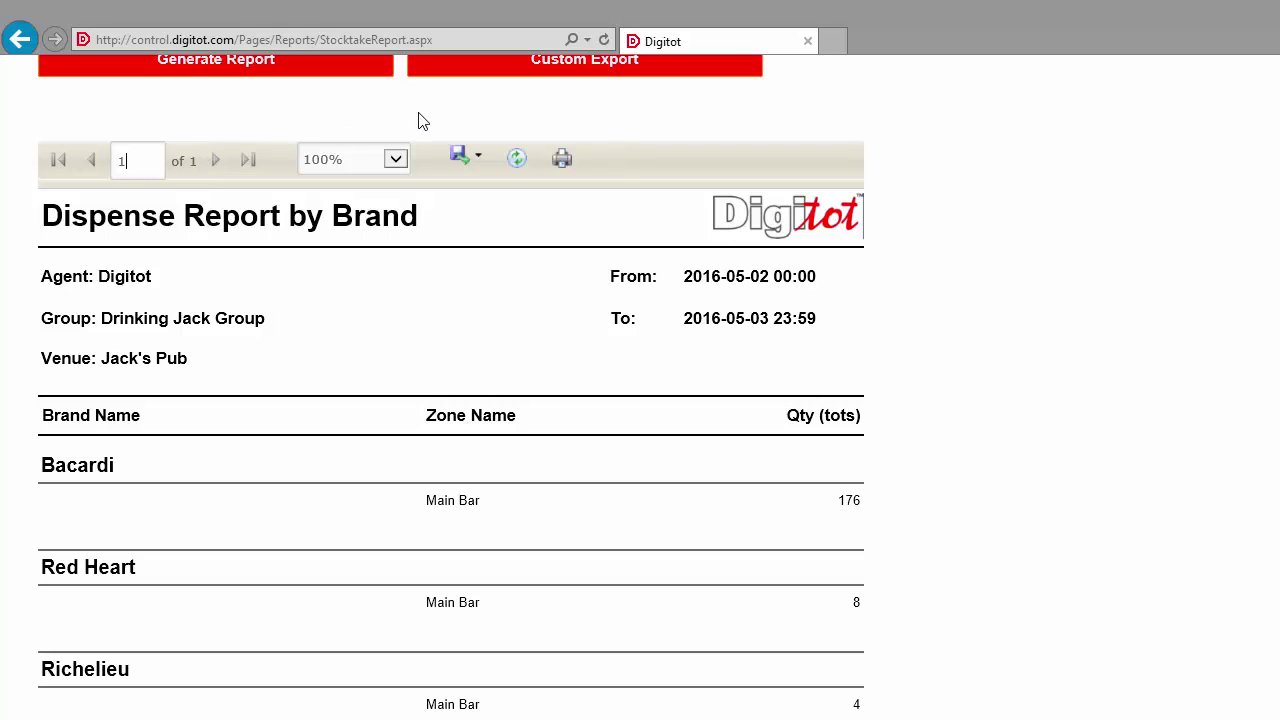
left_click(483, 162)
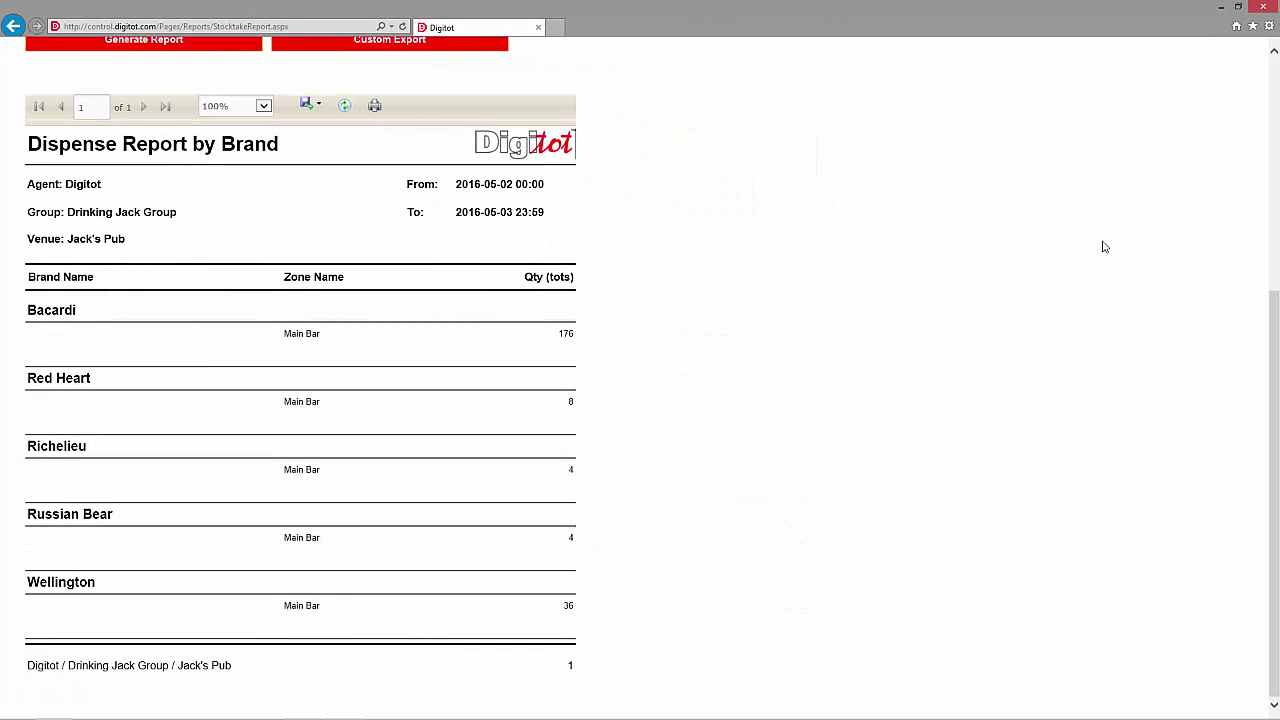
left_click_drag(1276, 306, 1276, 68)
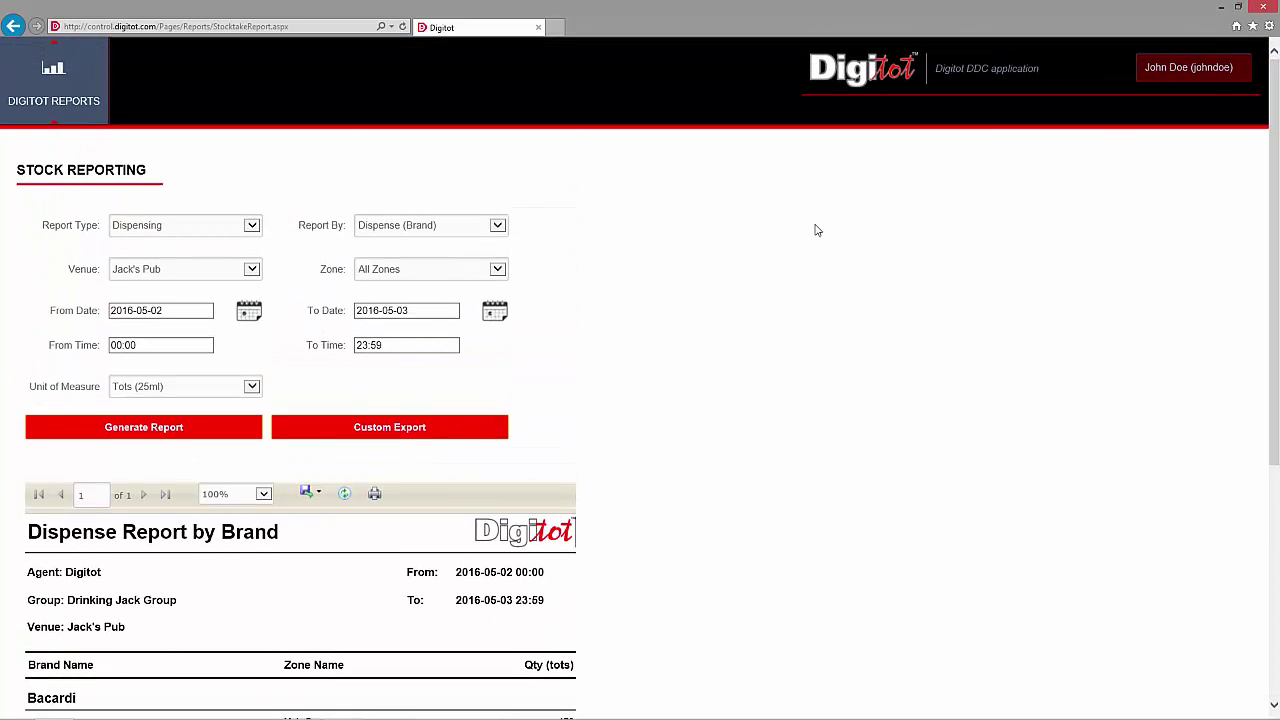
Open the custom export settings and keep Text (*.txt) as the file type.
left_click(386, 430)
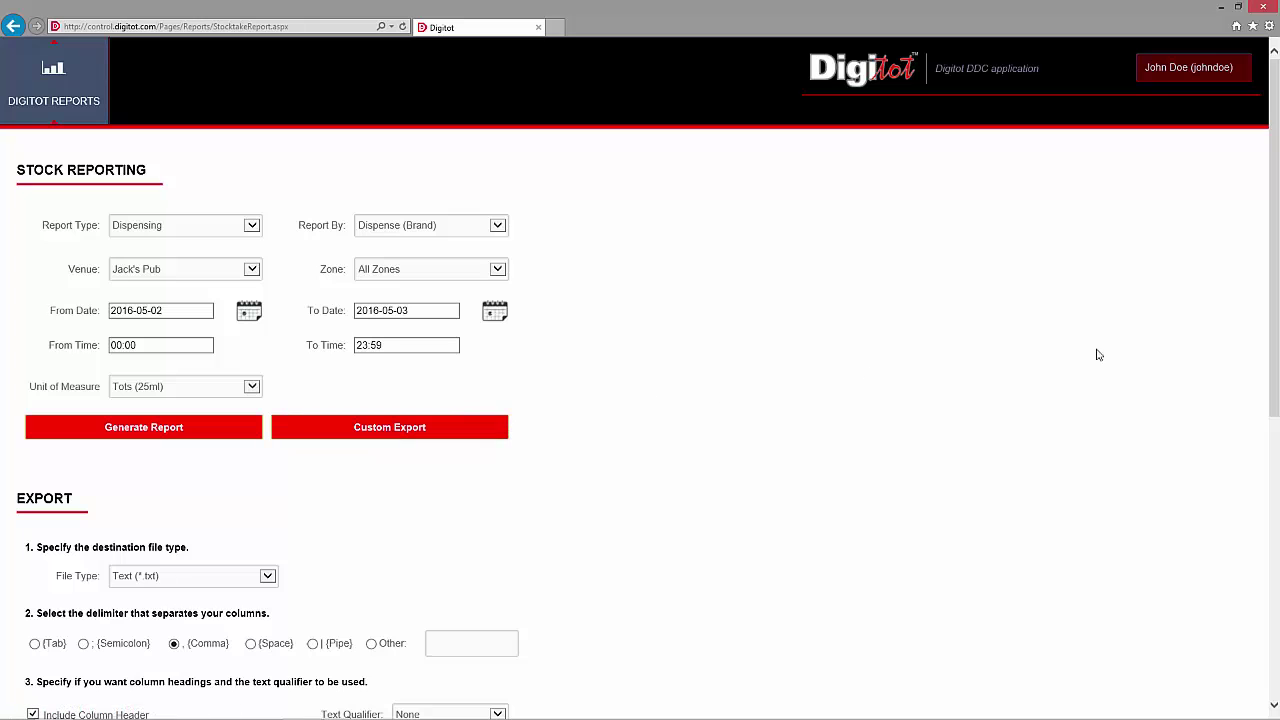
left_click_drag(1270, 337, 1265, 572)
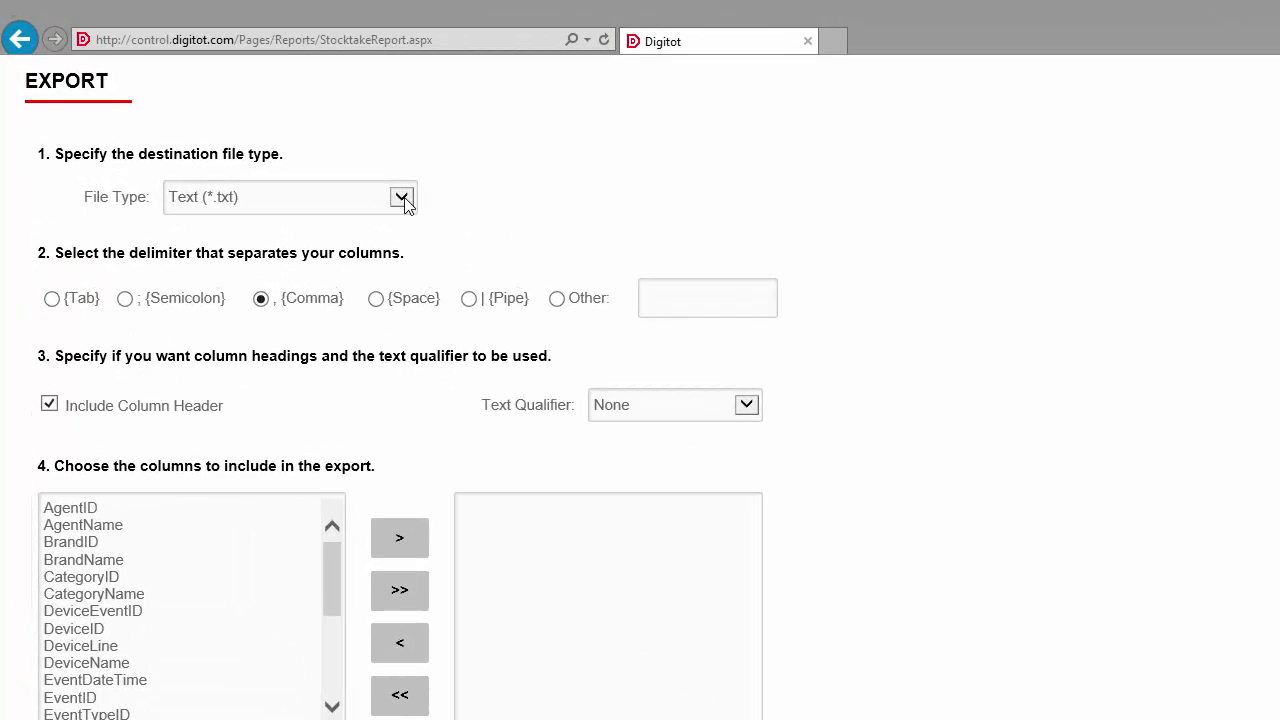
left_click(402, 199)
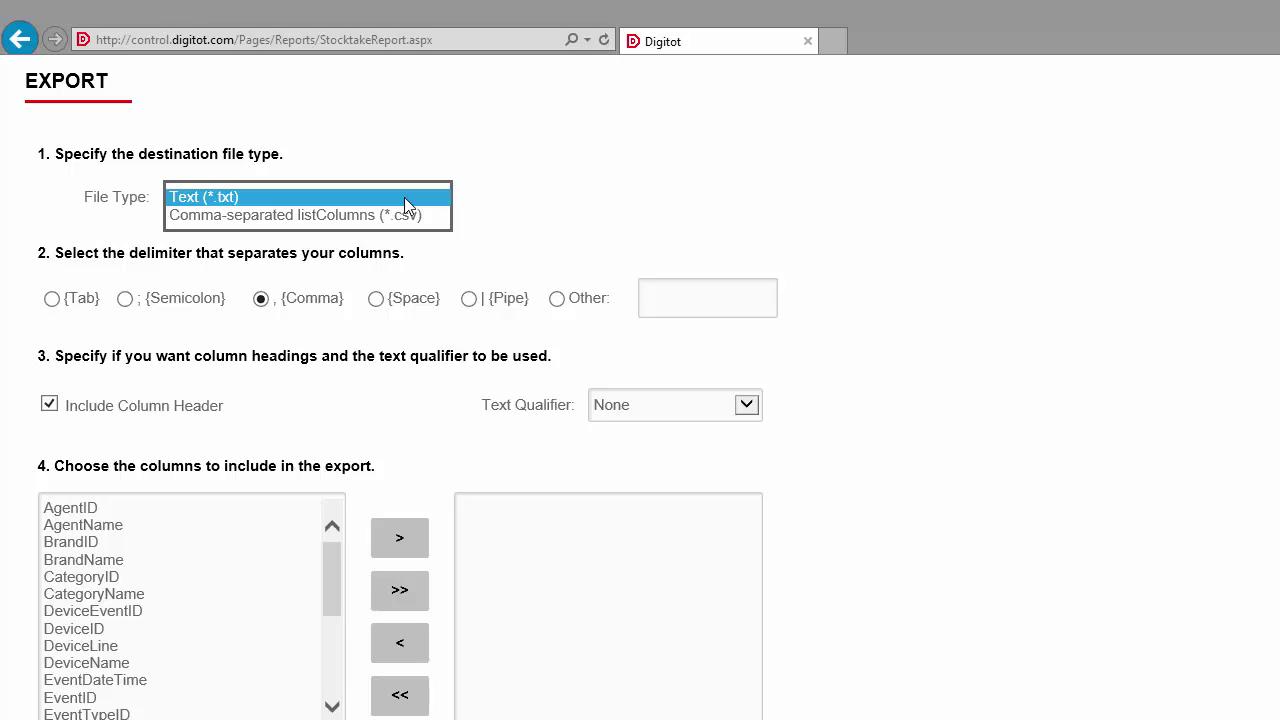
left_click(404, 197)
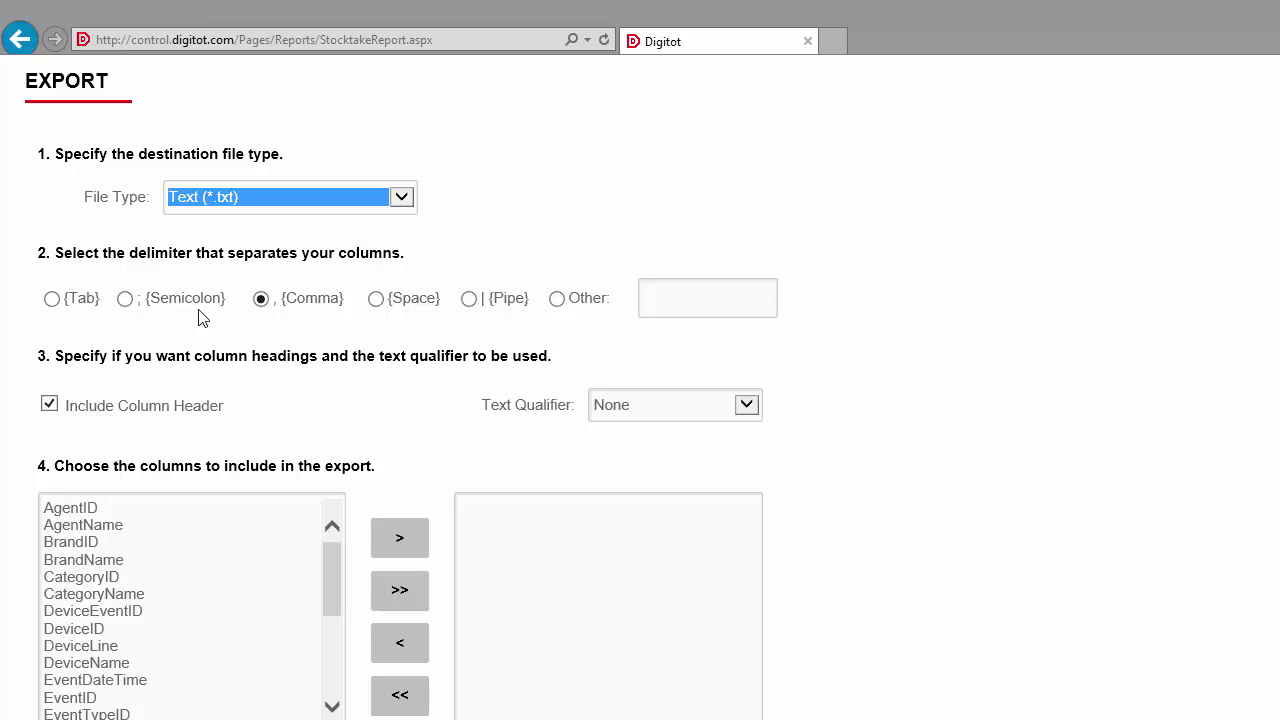
Choose the ; (Semicolon) column delimiter and keep the text qualifier as None.
left_click(668, 298)
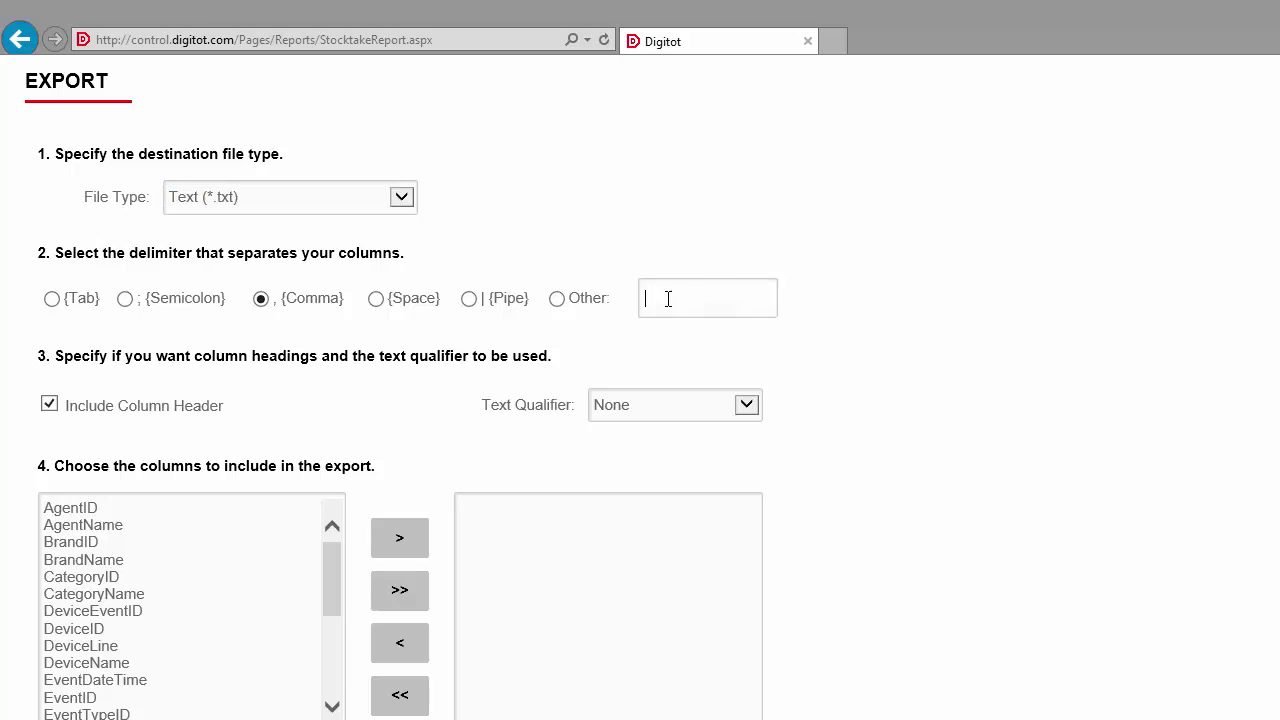
left_click(125, 300)
left_click(747, 406)
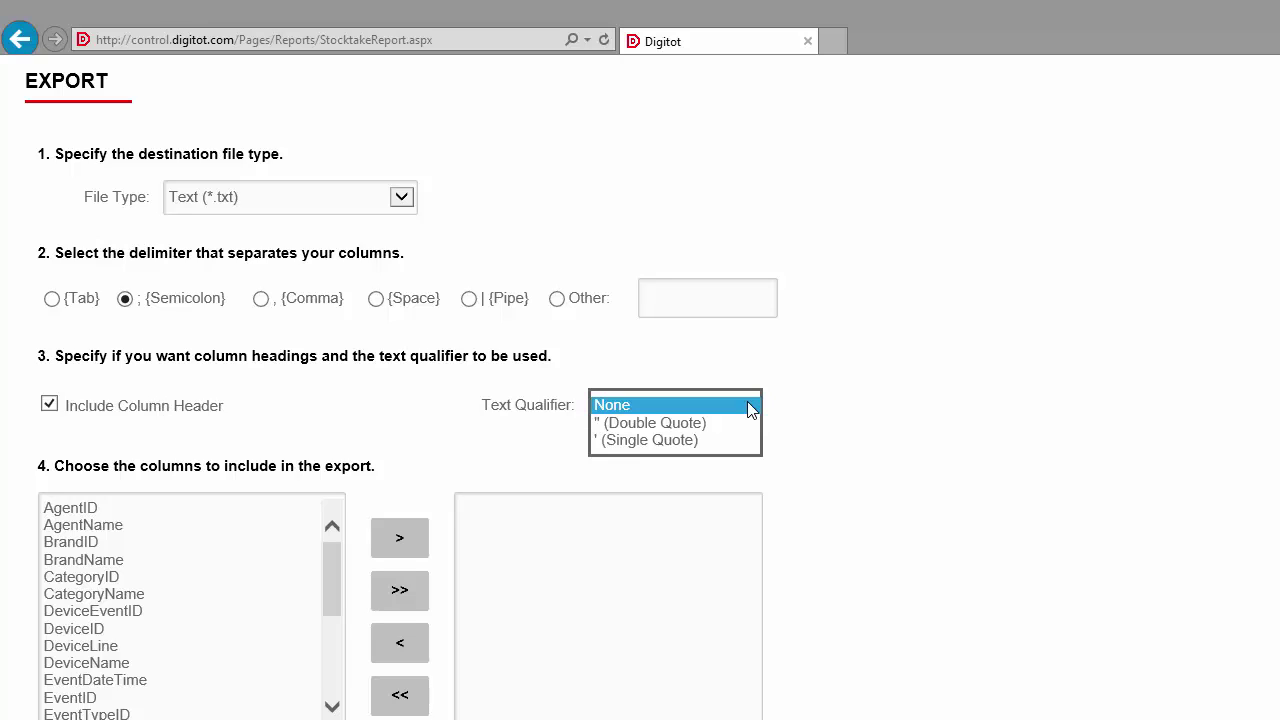
left_click(751, 406)
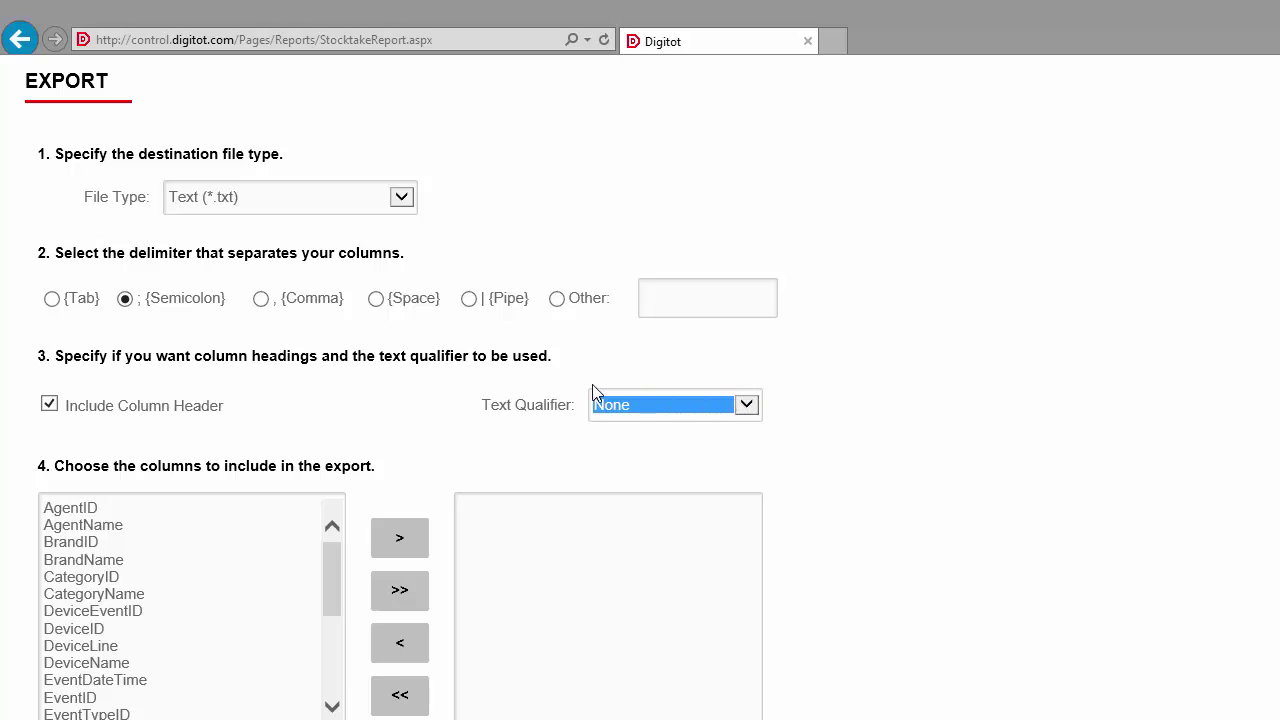
scroll(380, 408, "down", 3)
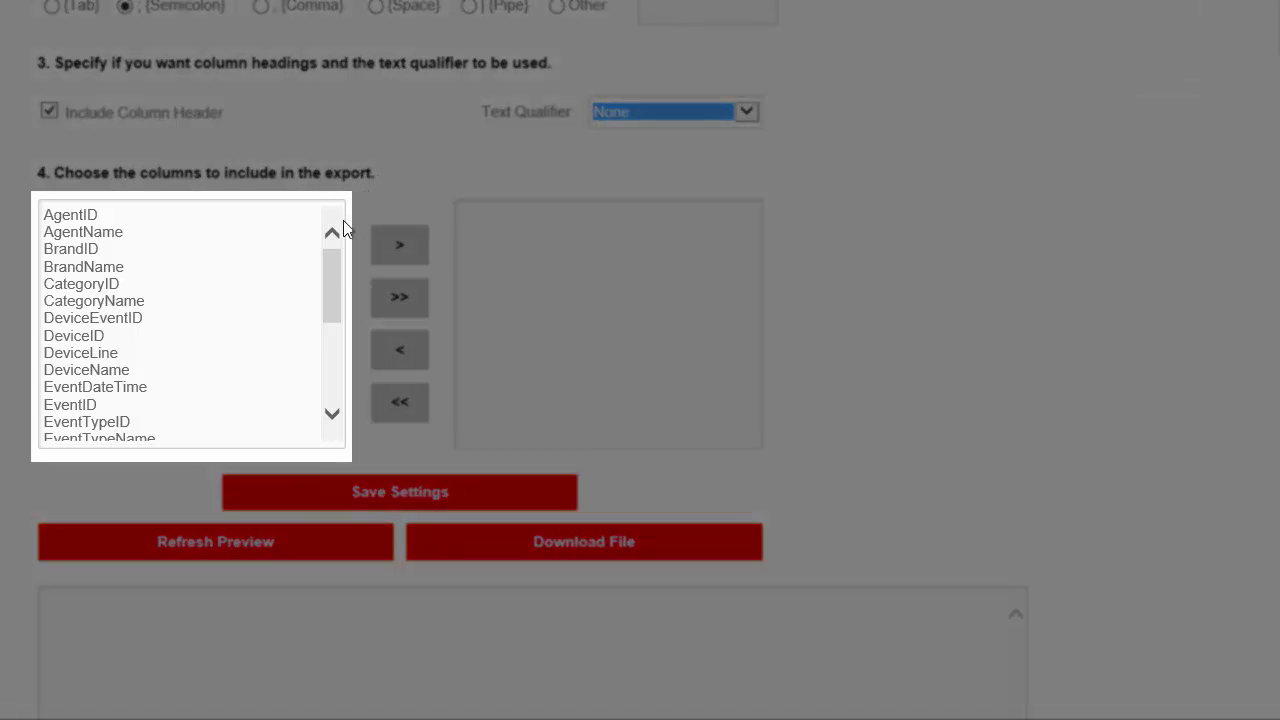
Add VenueID and ZoneID to the exported columns.
mouse_move(331, 256)
left_mouse_down()
mouse_move(324, 354)
mouse_move(343, 255)
left_mouse_up()
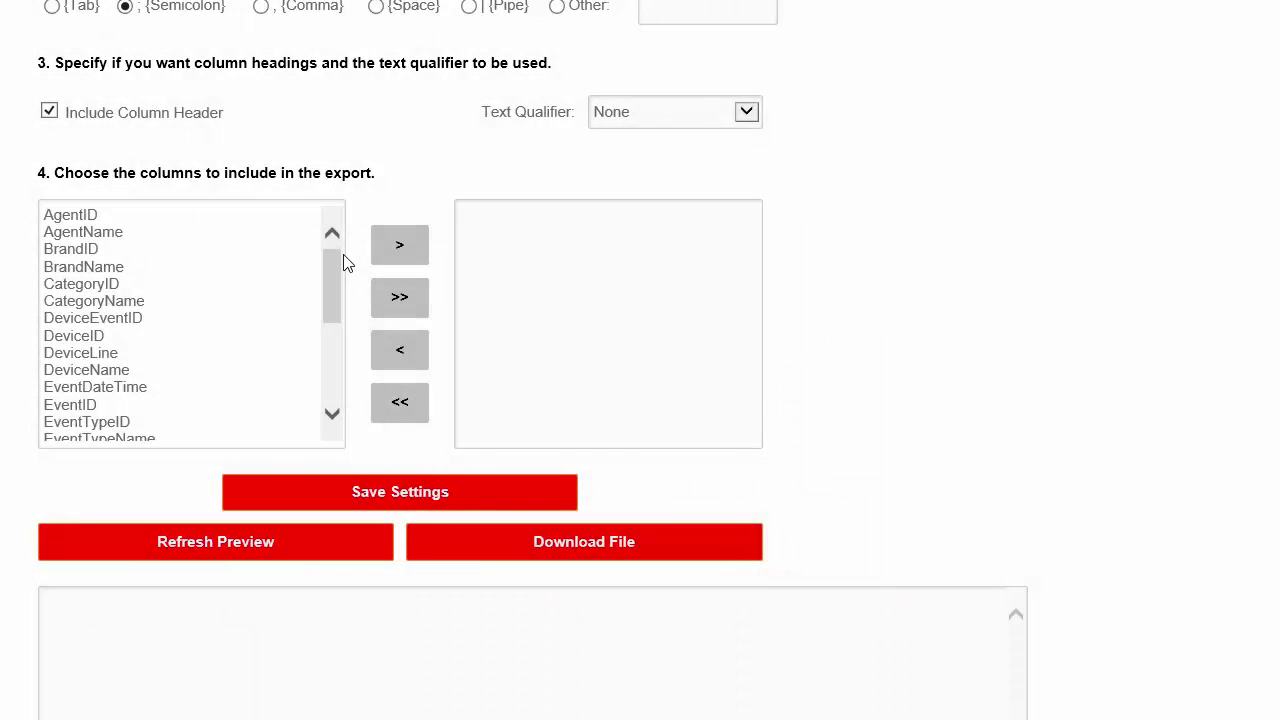
left_click_drag(343, 263, 306, 354)
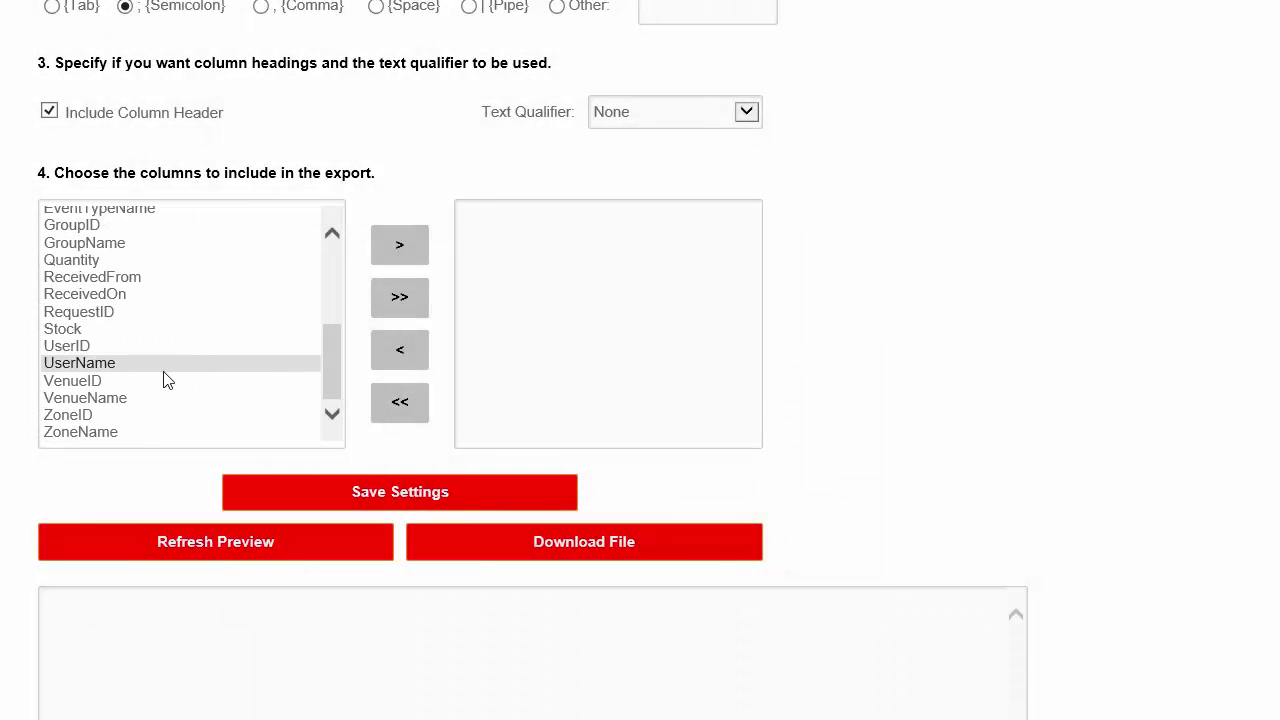
left_click(135, 381)
left_click(404, 250)
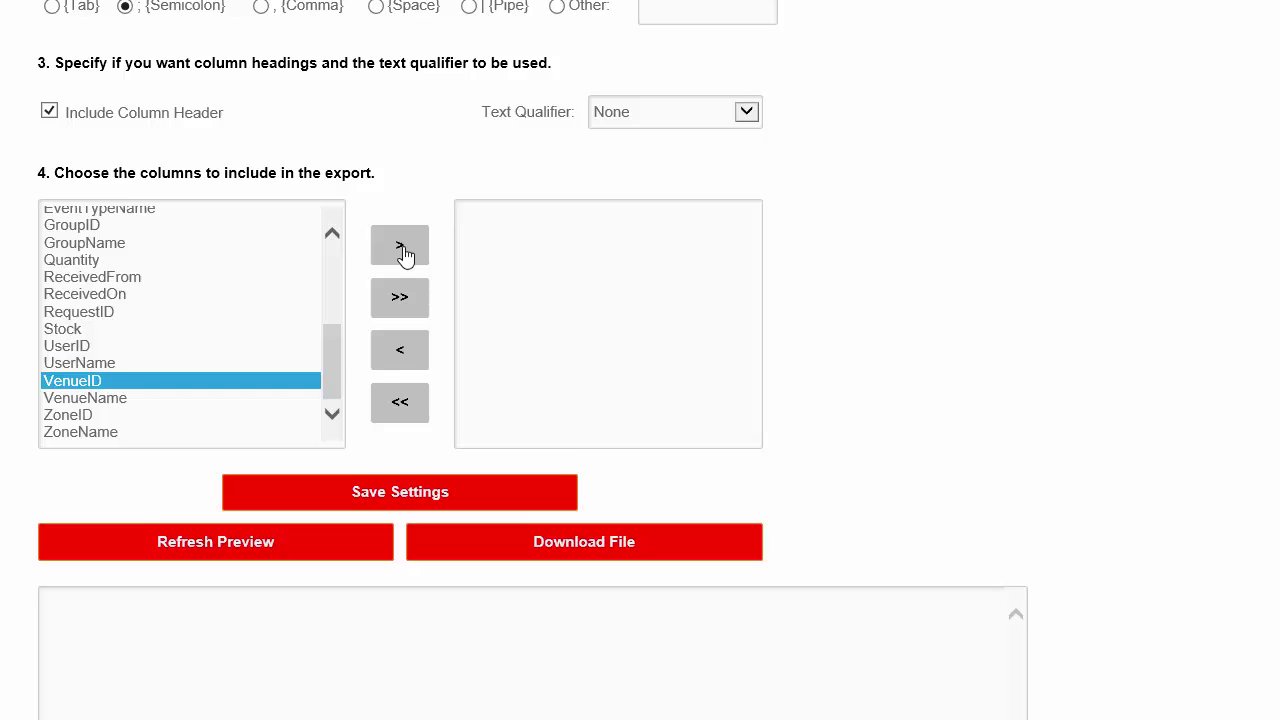
left_click_drag(331, 295, 314, 380)
left_click(115, 415)
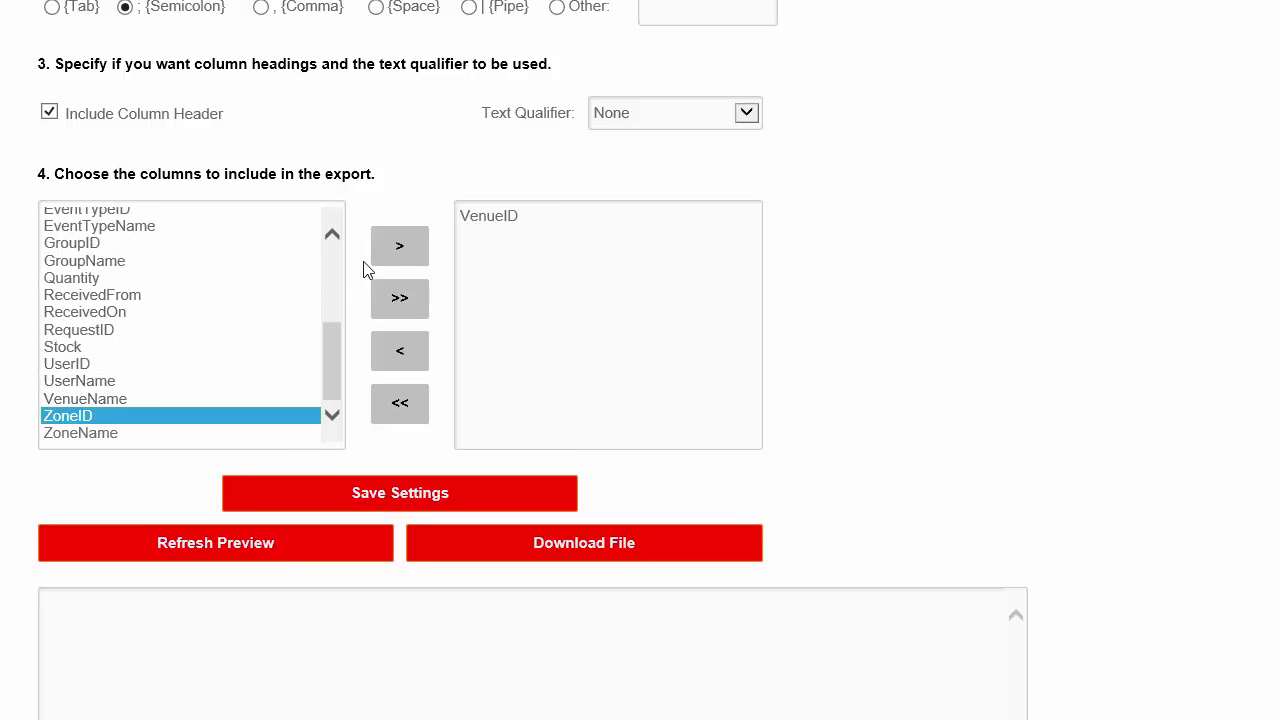
left_click(398, 250)
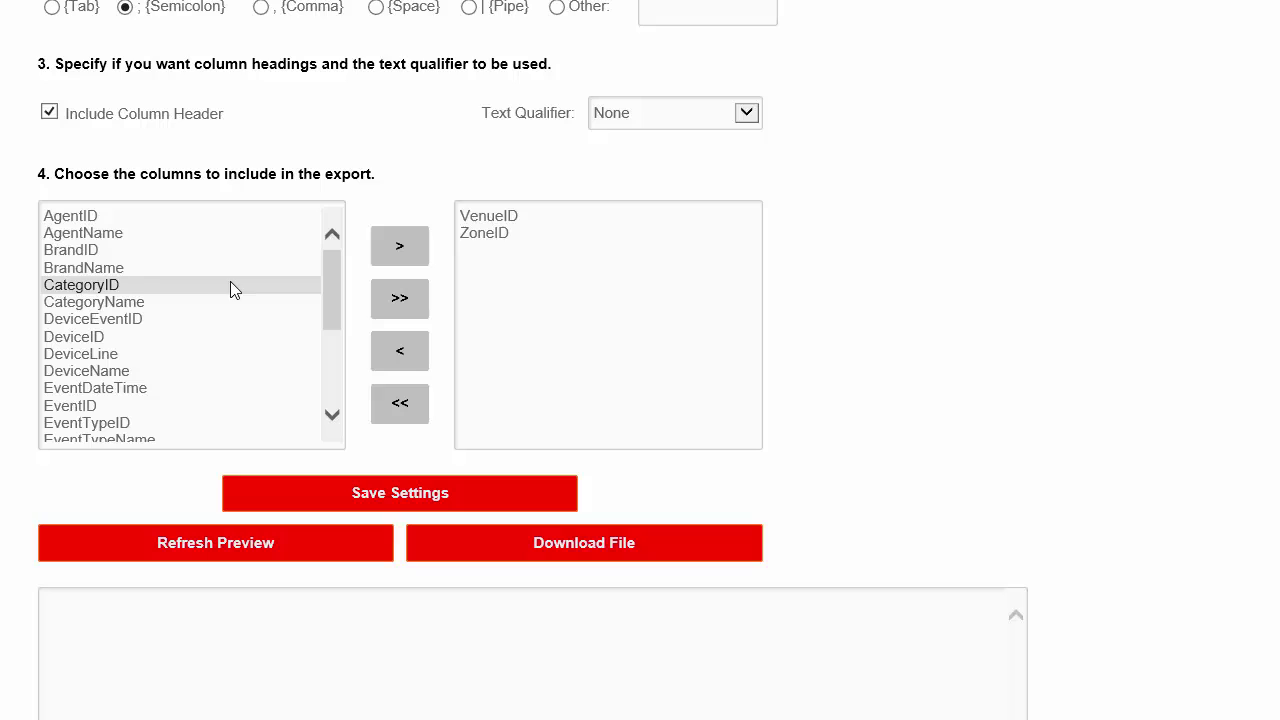
Add BrandID, BrandName and Quantity to the exported columns, in that order.
left_click(190, 258)
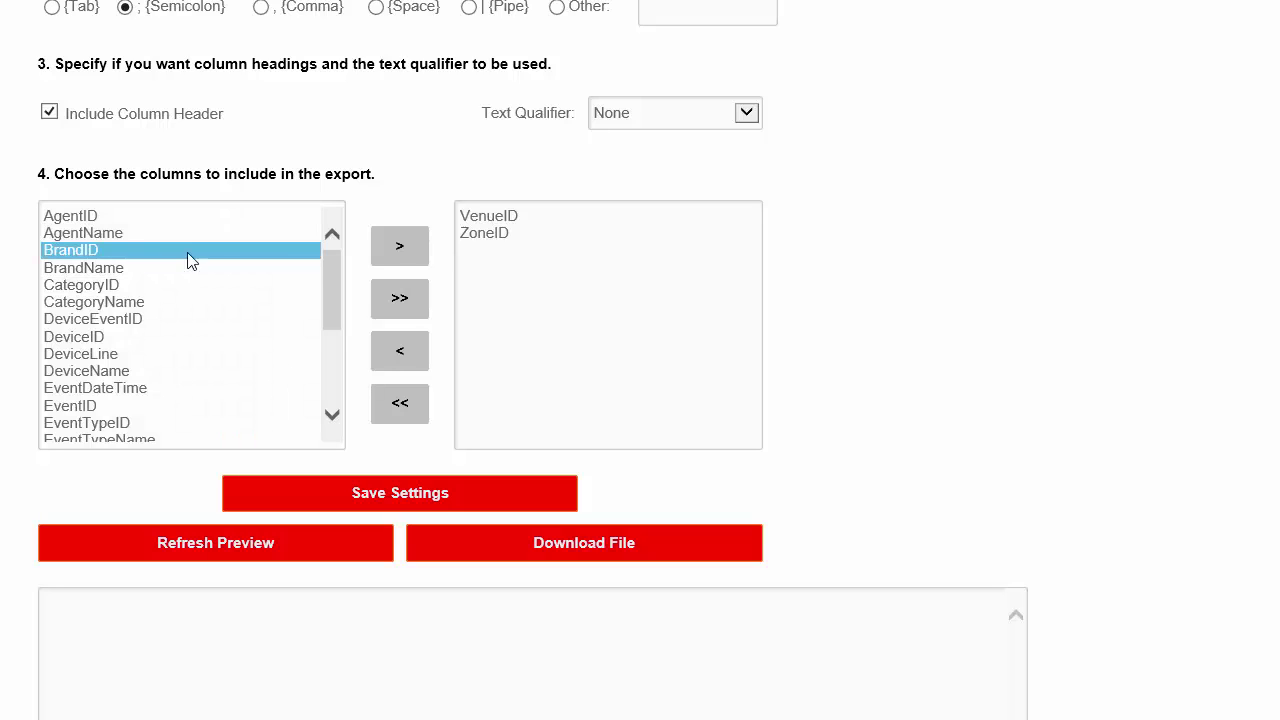
left_click(396, 248)
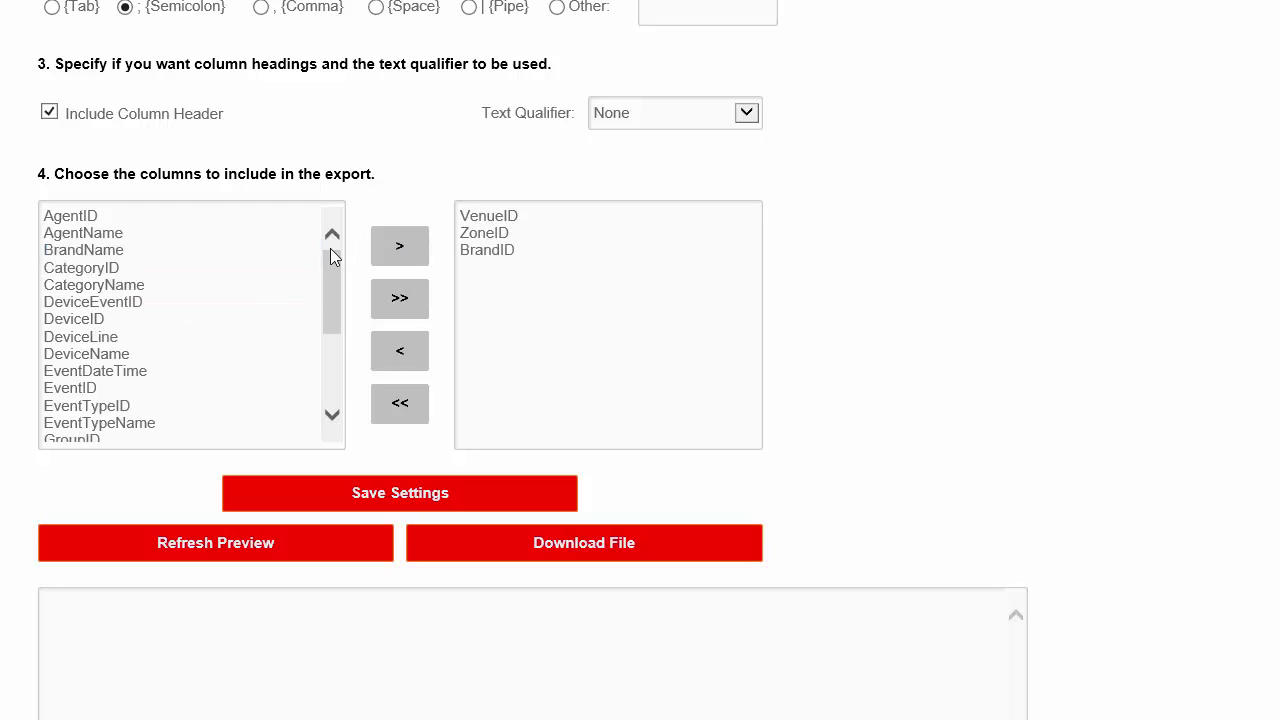
left_click(140, 251)
left_click(397, 254)
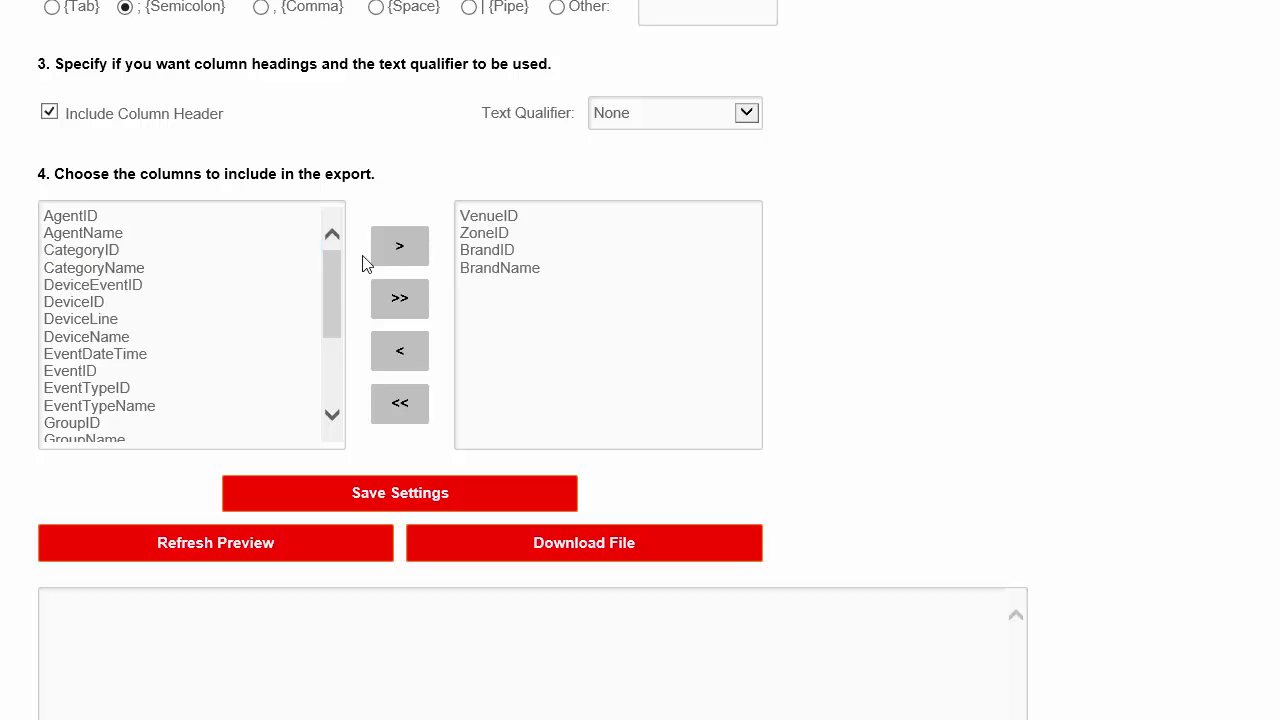
left_click_drag(333, 268, 318, 351)
left_click(116, 300)
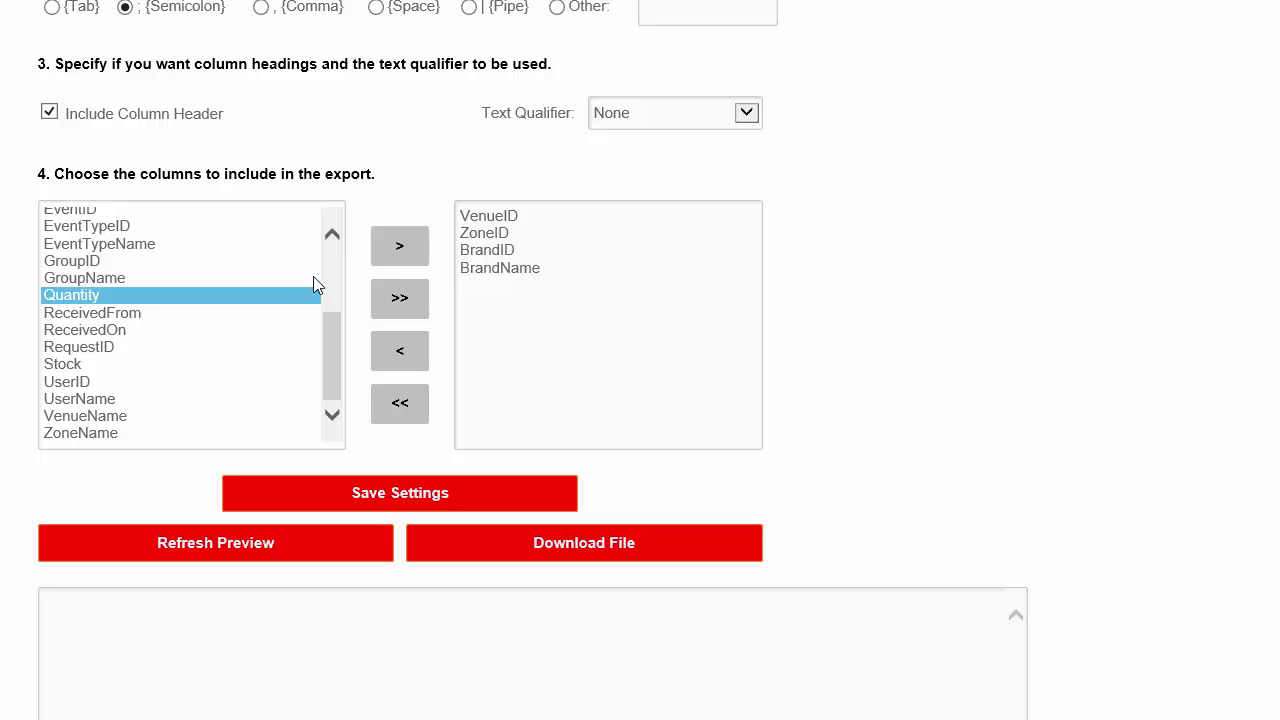
left_click(399, 256)
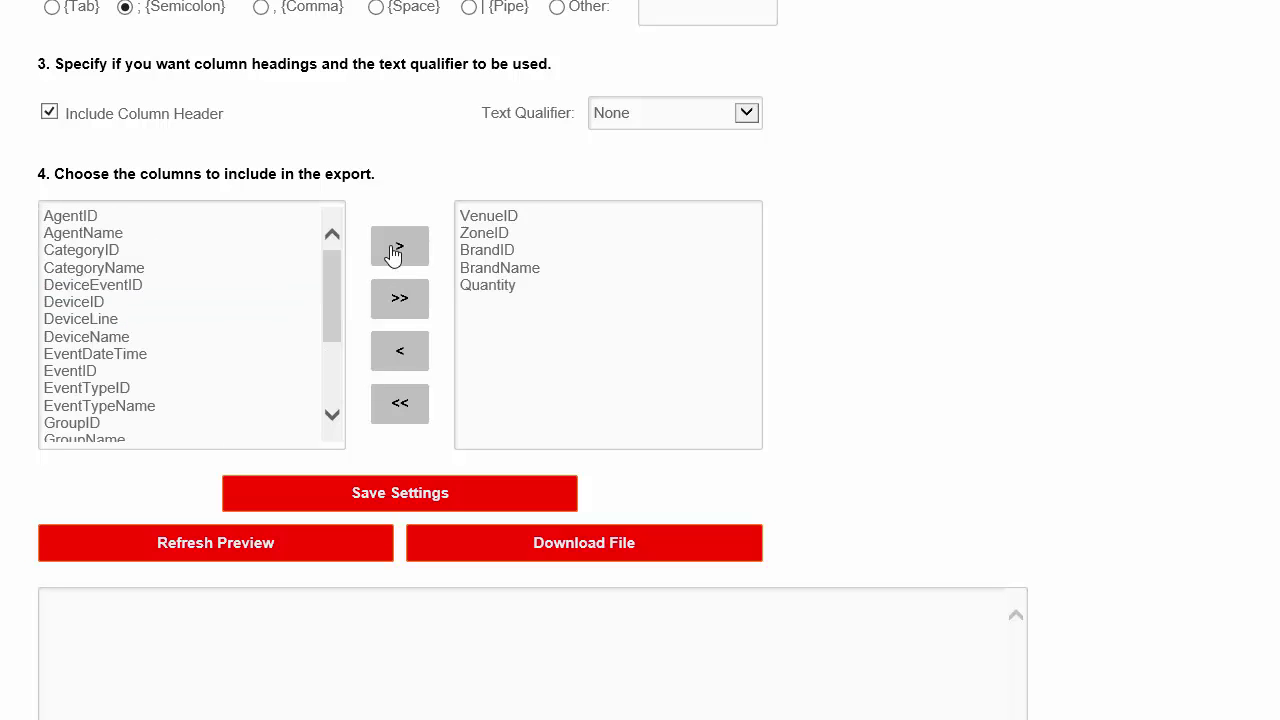
Refresh the export preview, trying a Double Quote qualifier before reverting to None.
left_click(243, 550)
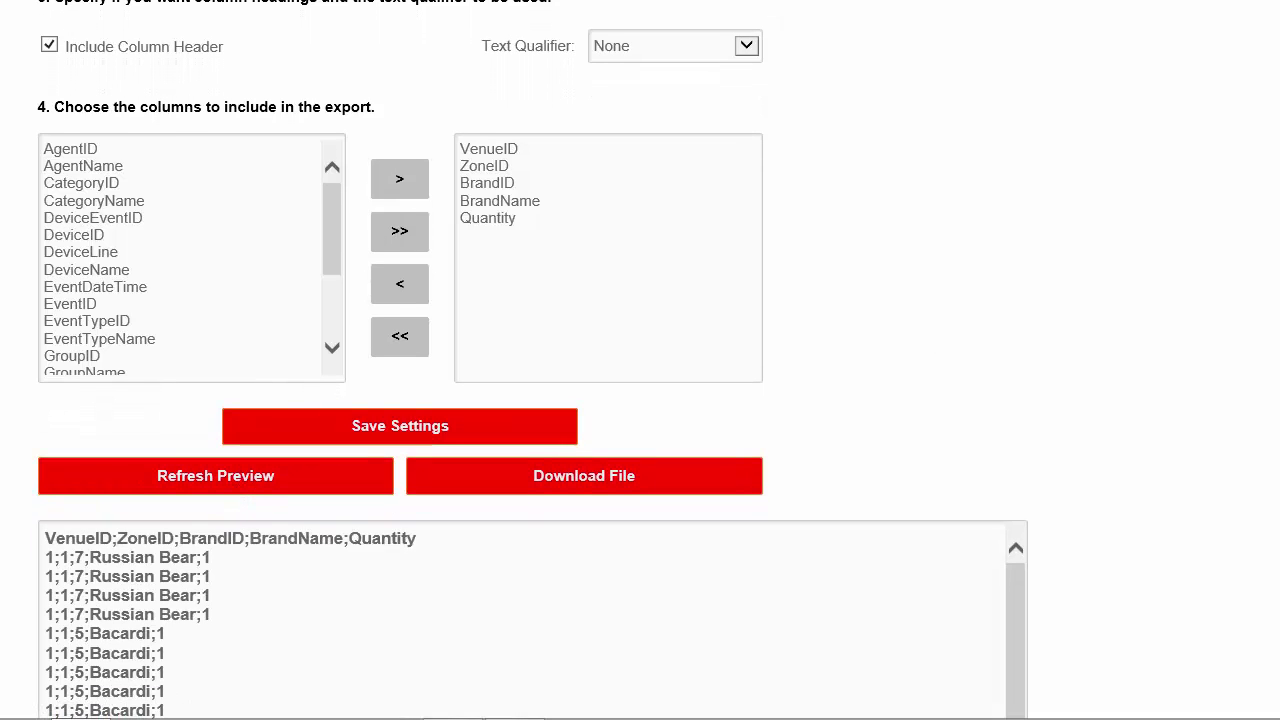
scroll(532, 360, "down", 2)
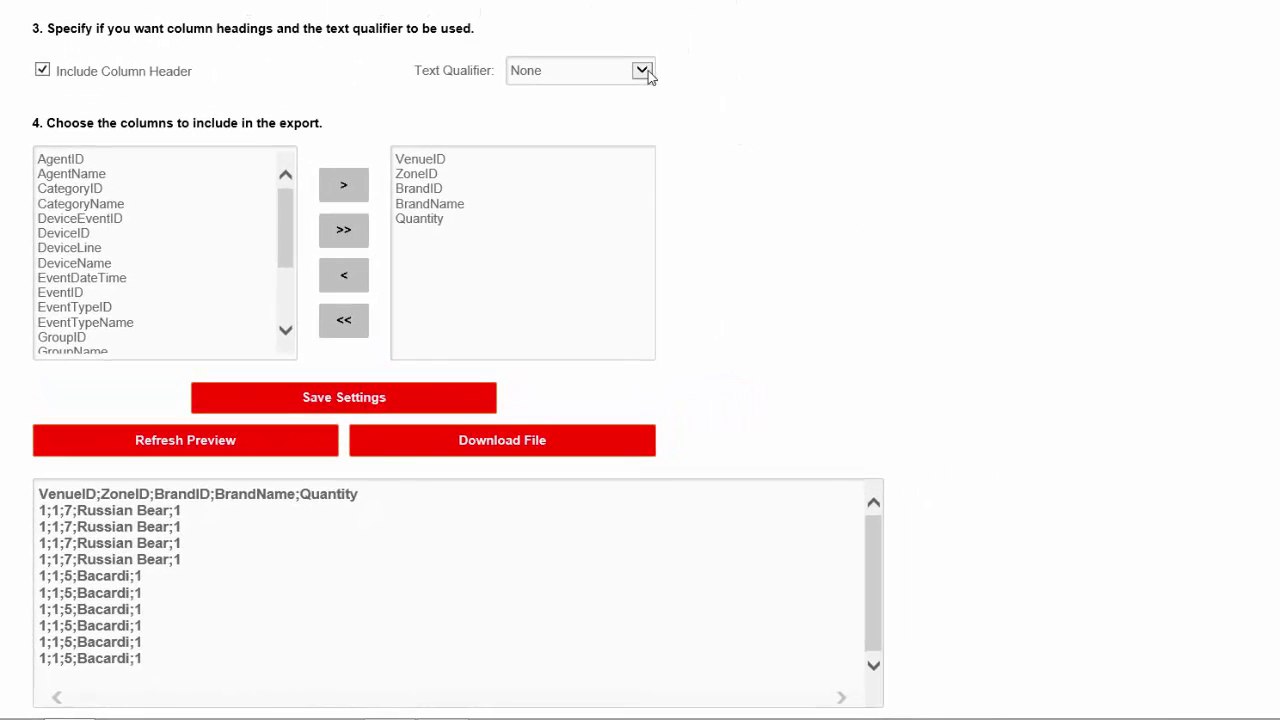
left_click(645, 71)
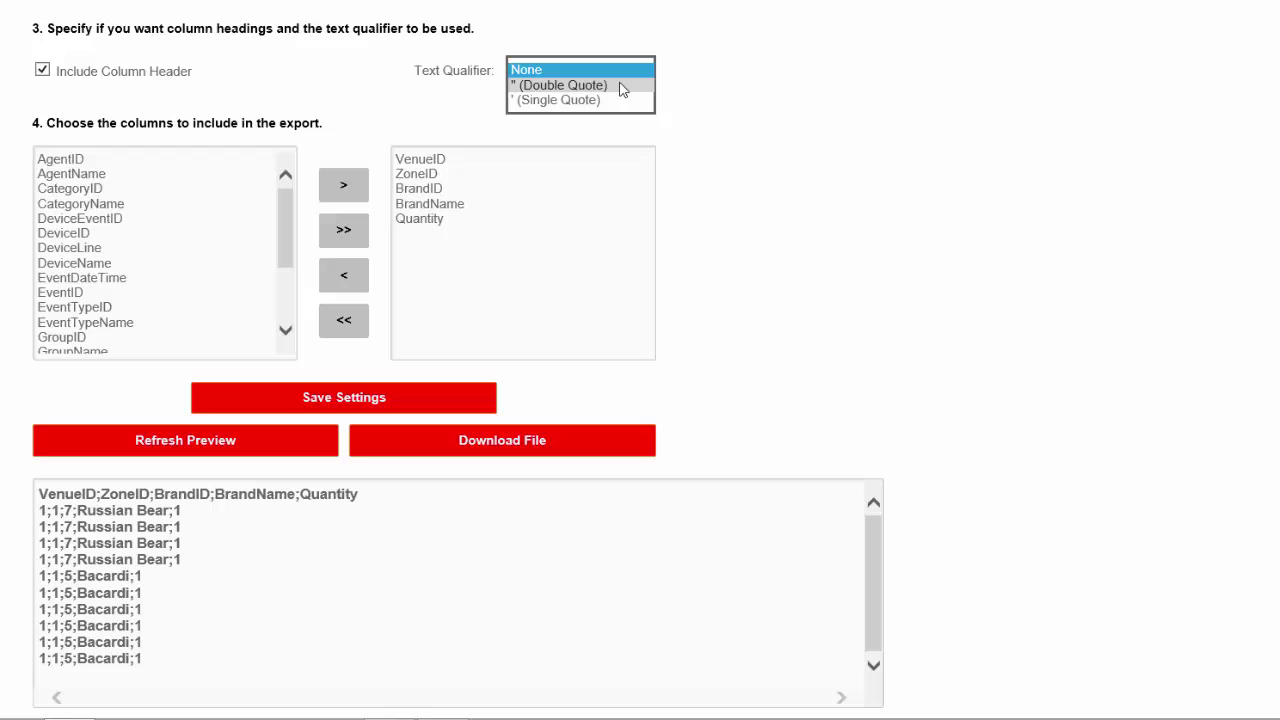
left_click(620, 84)
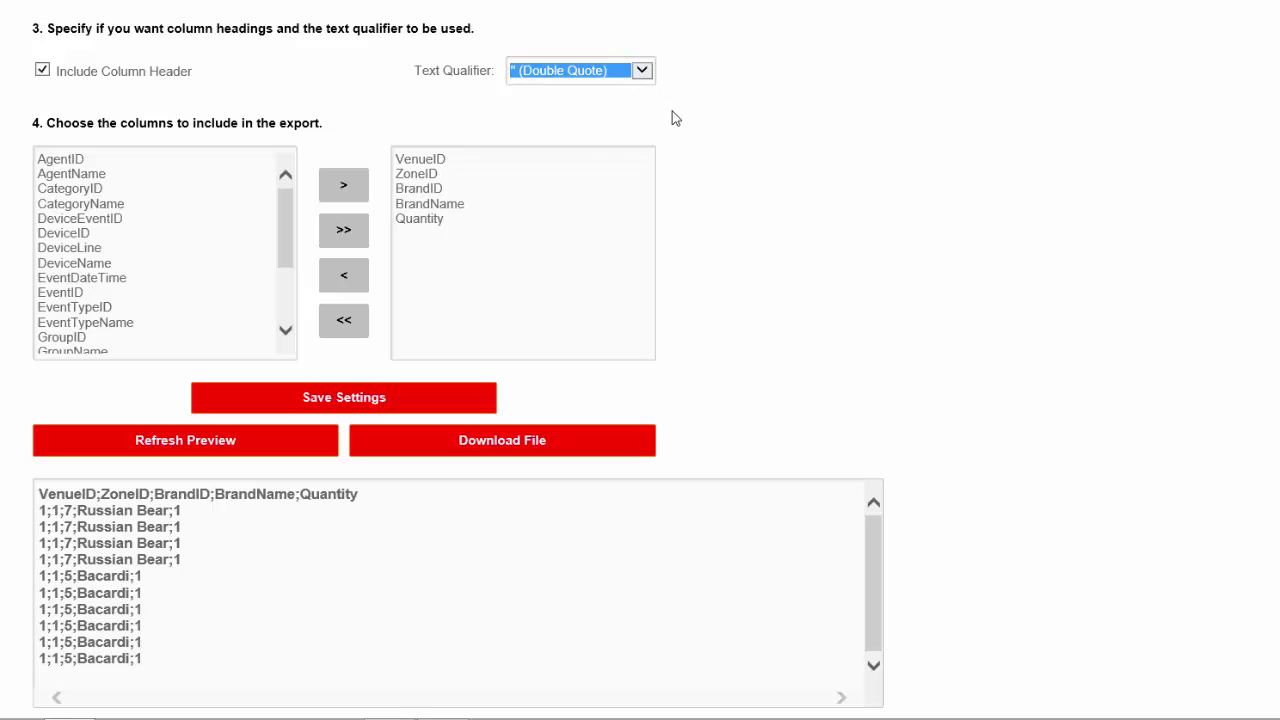
left_click(183, 445)
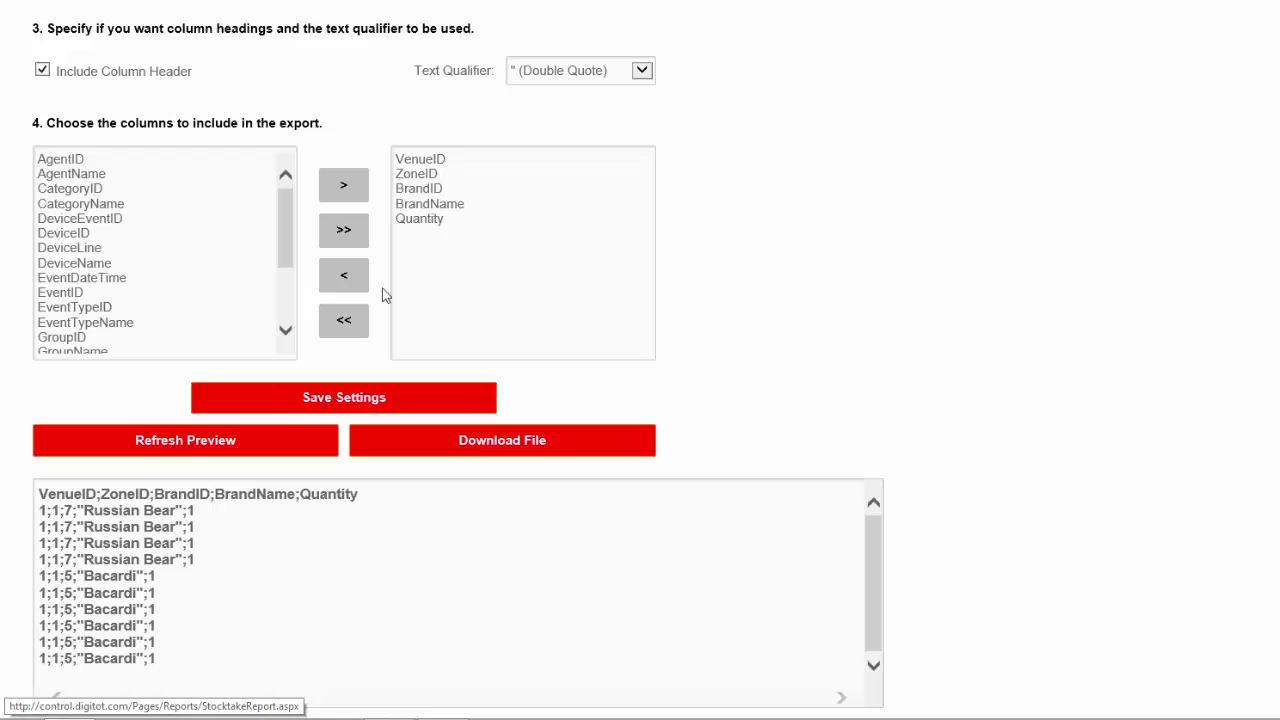
left_click(643, 76)
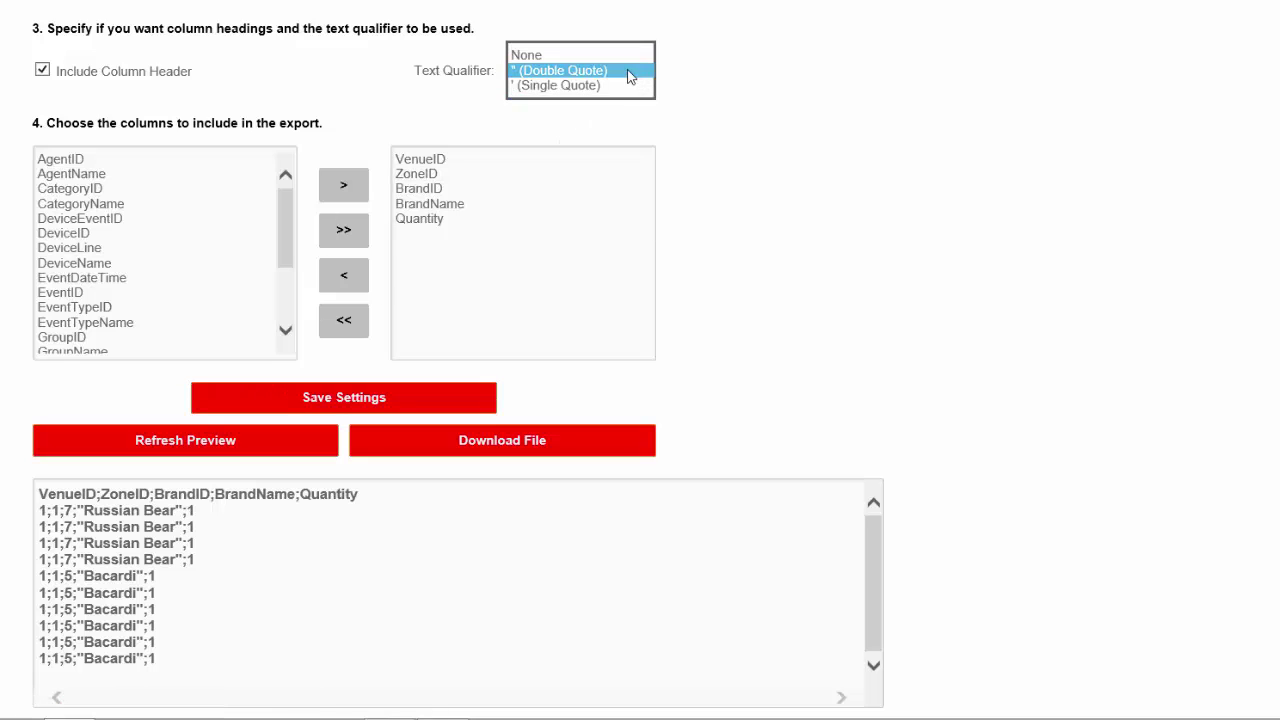
left_click(600, 56)
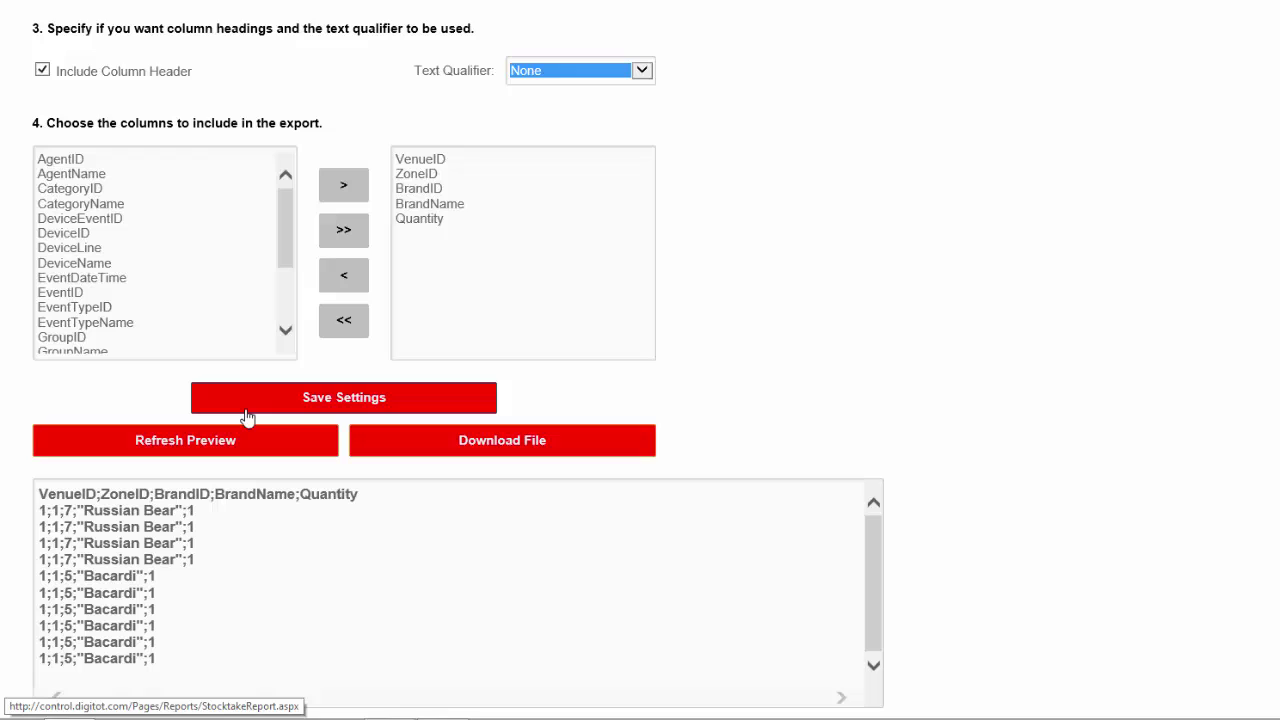
left_click(223, 443)
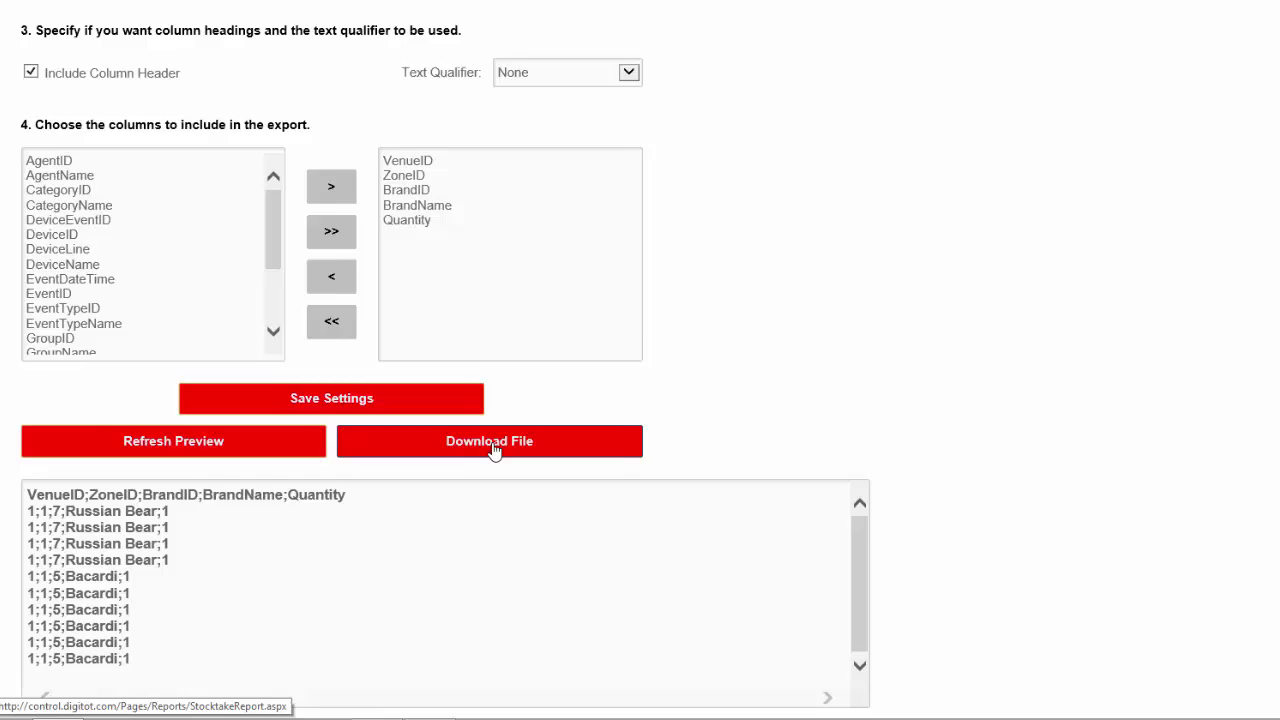
Save Dispensing-2016-05-08_13_05.txt from the download bar, then save the Dispensing export settings.
left_click(493, 450)
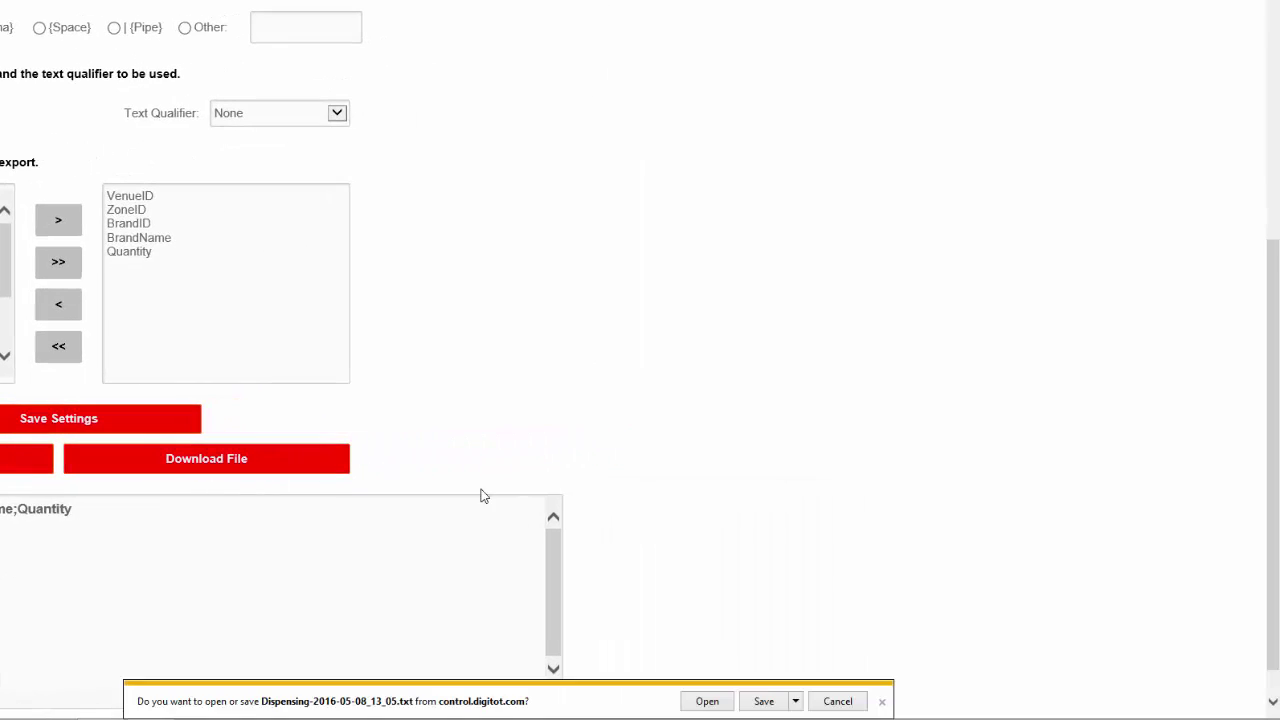
left_click(764, 702)
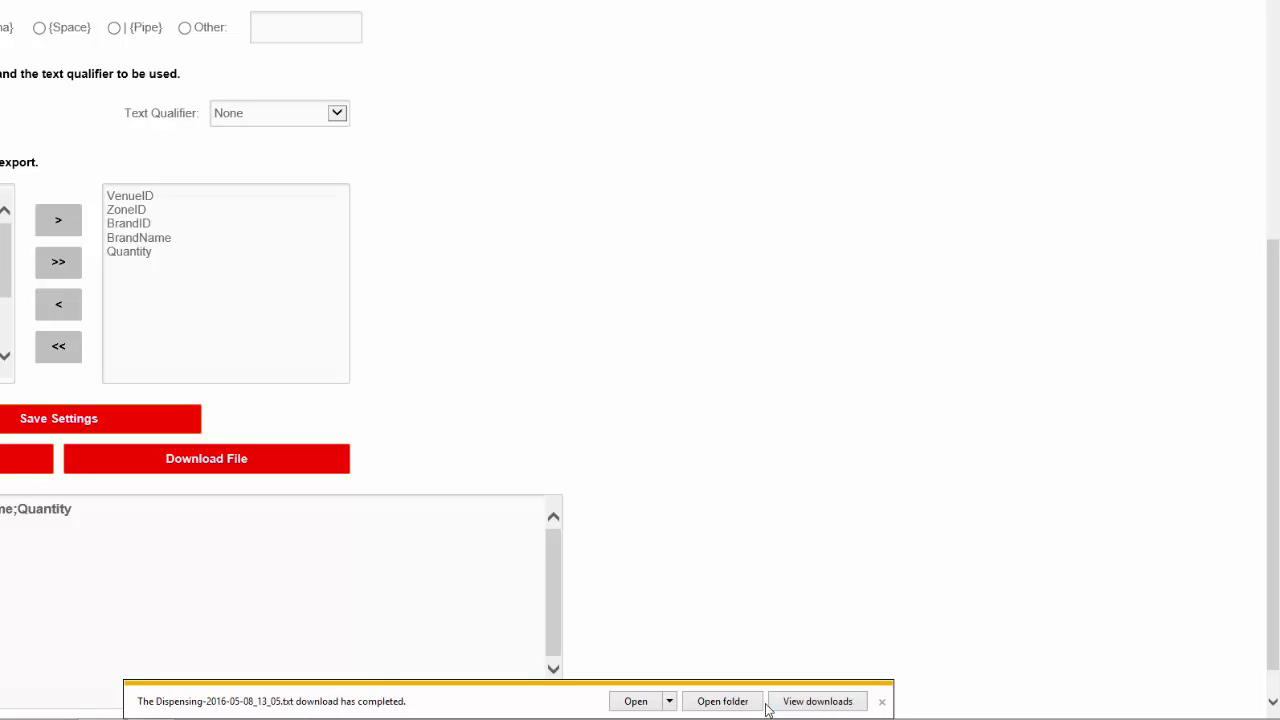
left_click(882, 705)
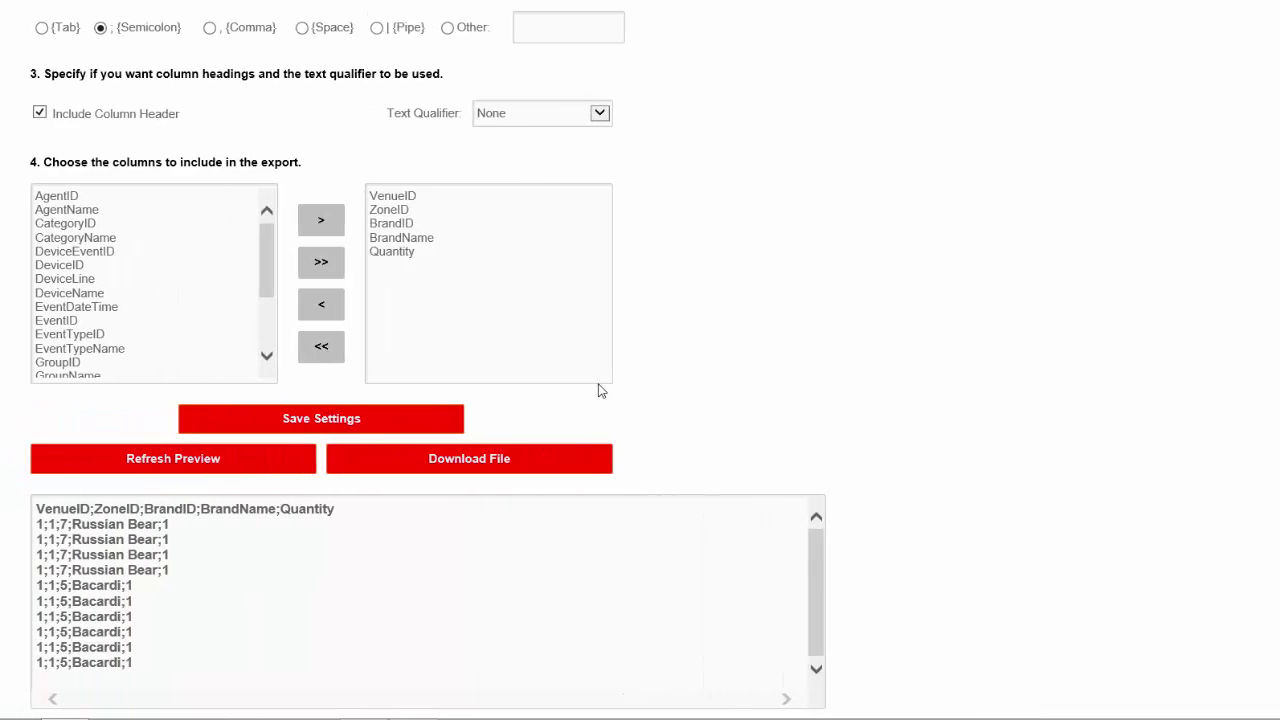
left_click(316, 421)
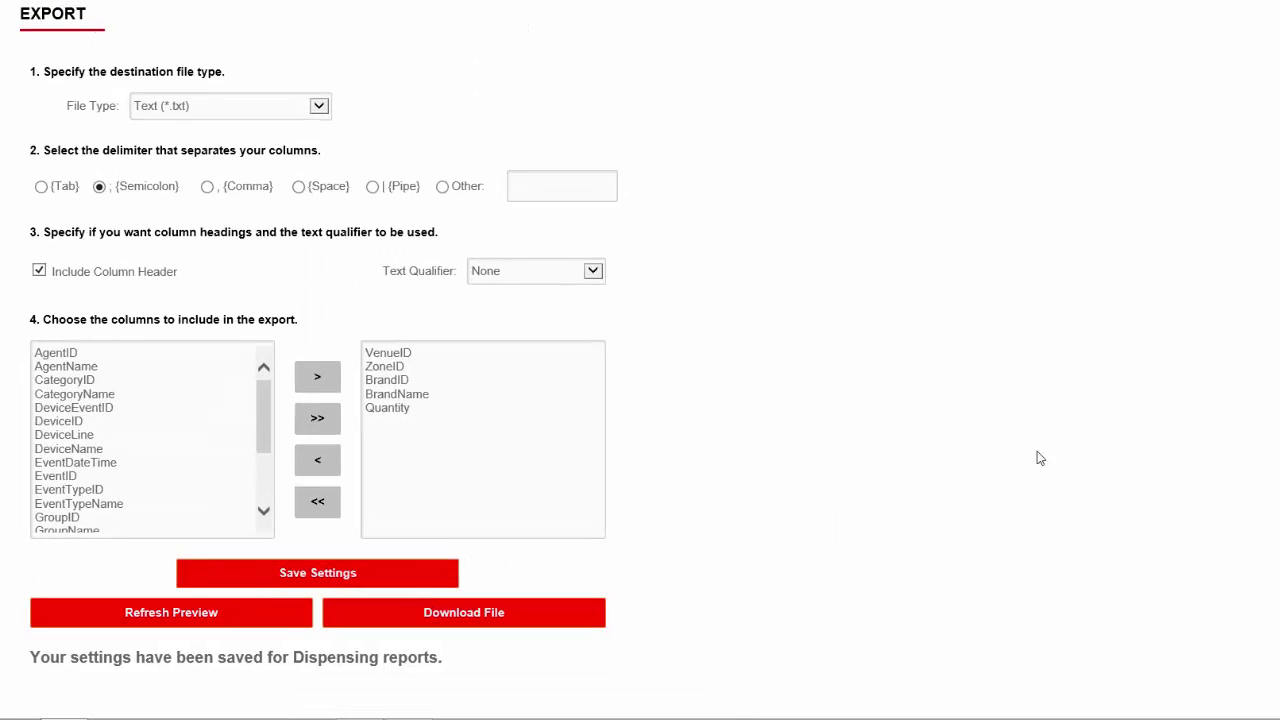
scroll(1258, 337, "up", 4)
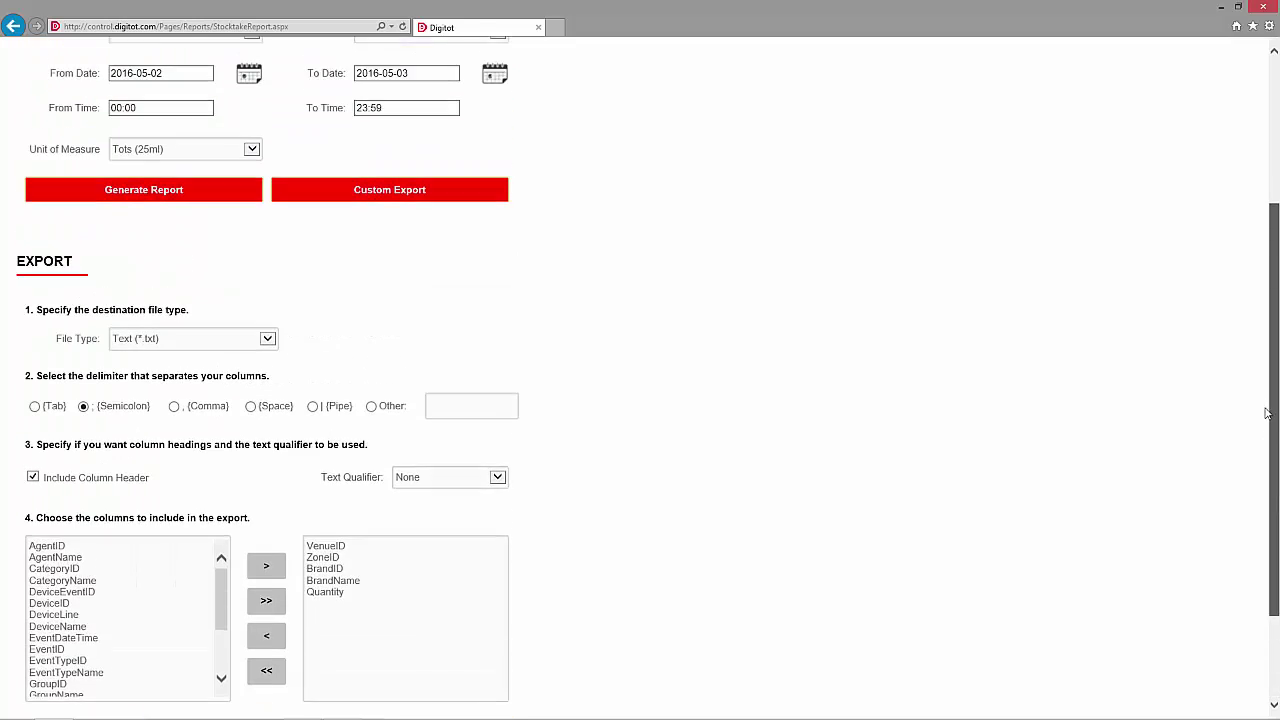